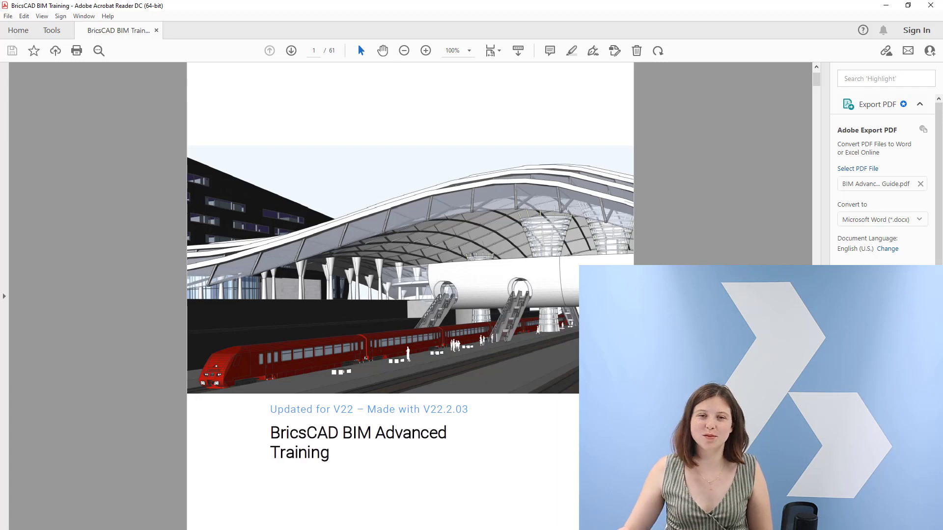
pyautogui.scroll(-5, 515, 320)
pyautogui.scroll(-1, 510, 323)
pyautogui.scroll(-1, 510, 323)
pyautogui.scroll(-1, 456, 352)
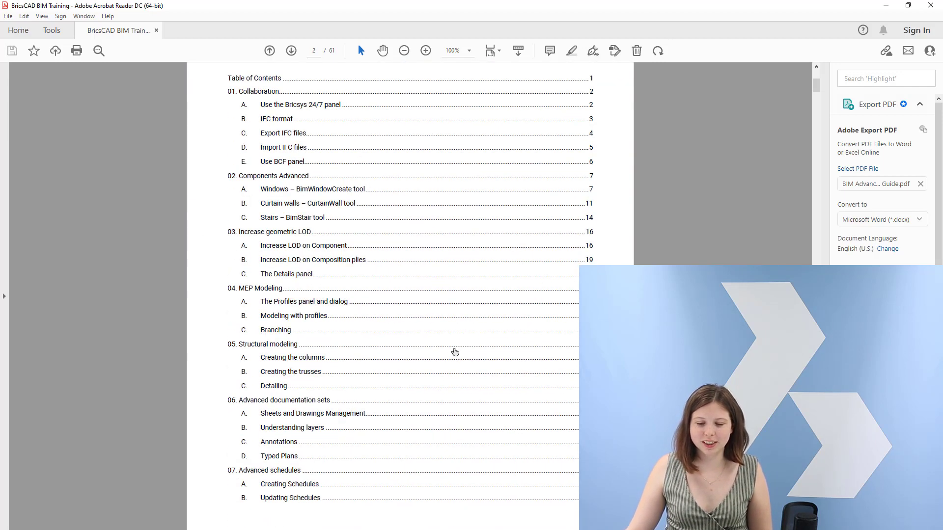
pyautogui.scroll(1, 454, 347)
pyautogui.scroll(2, 453, 343)
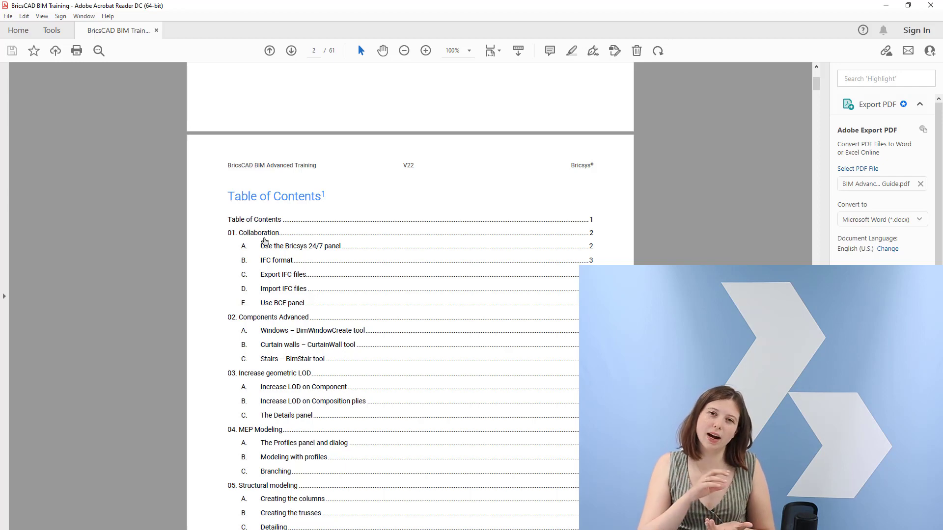
# Jump from the guide's table of contents to the '01. Collaboration' section on page 3.
pyautogui.click(264, 239)
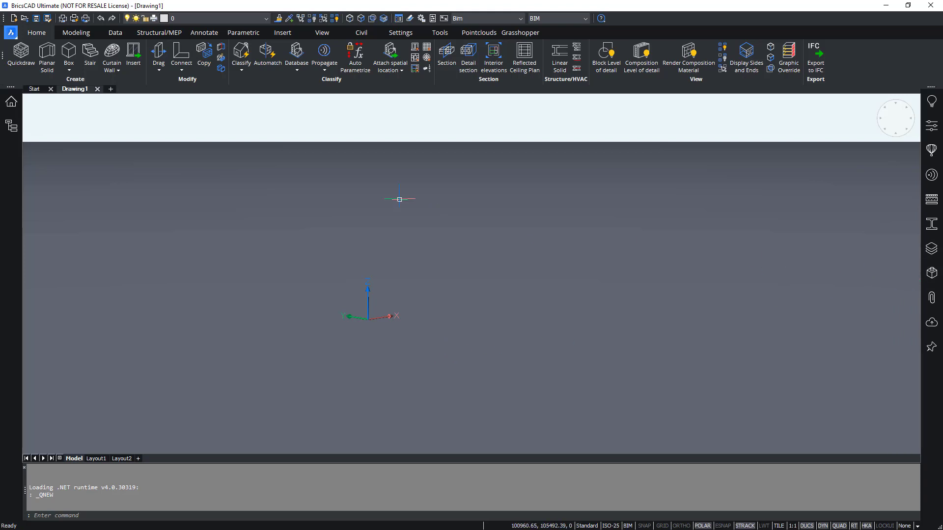
# Open the Bricsys 24/7 panel from the cloud icon in the right-side panel bar.
pyautogui.click(933, 323)
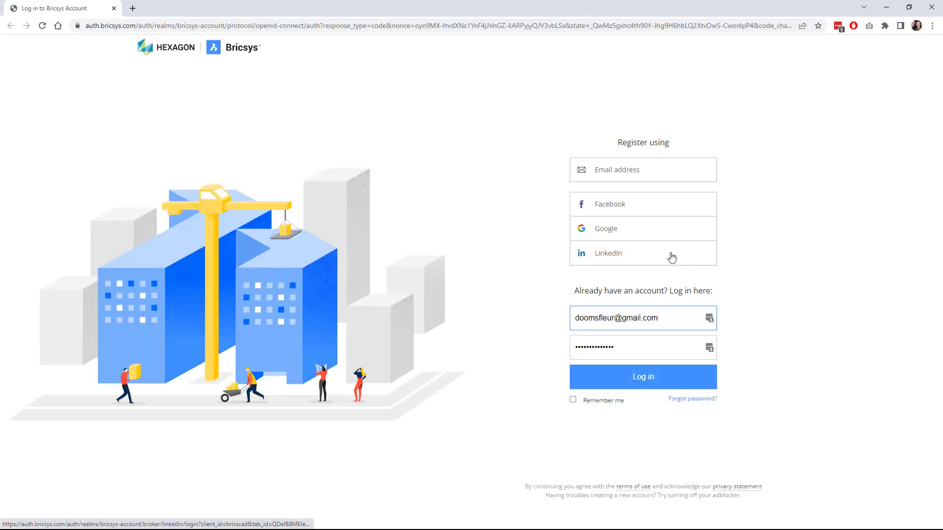
# Log in to Bricsys 24/7 with the autofilled account email, then close the browser.
pyautogui.moveTo(681, 320); pyautogui.dragTo(524, 293)
pyautogui.write('fleur')
pyautogui.click(641, 344)
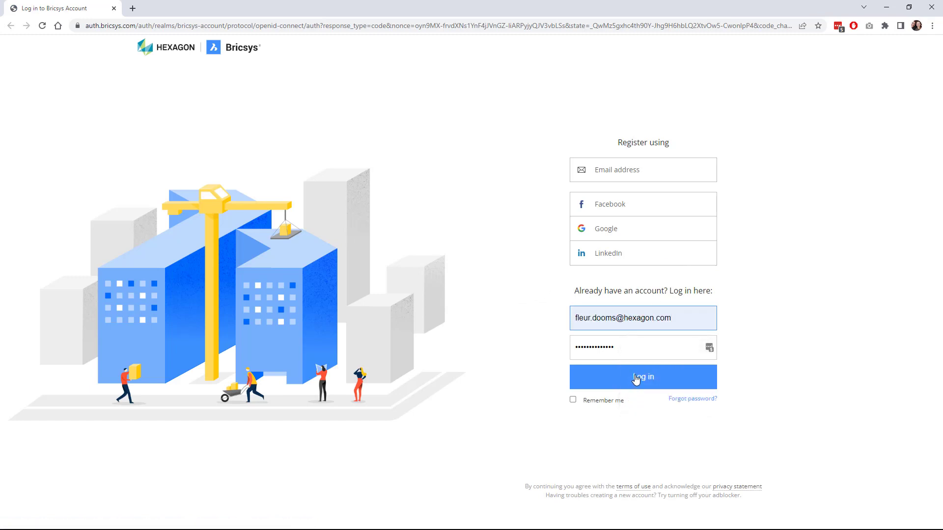
pyautogui.click(636, 379)
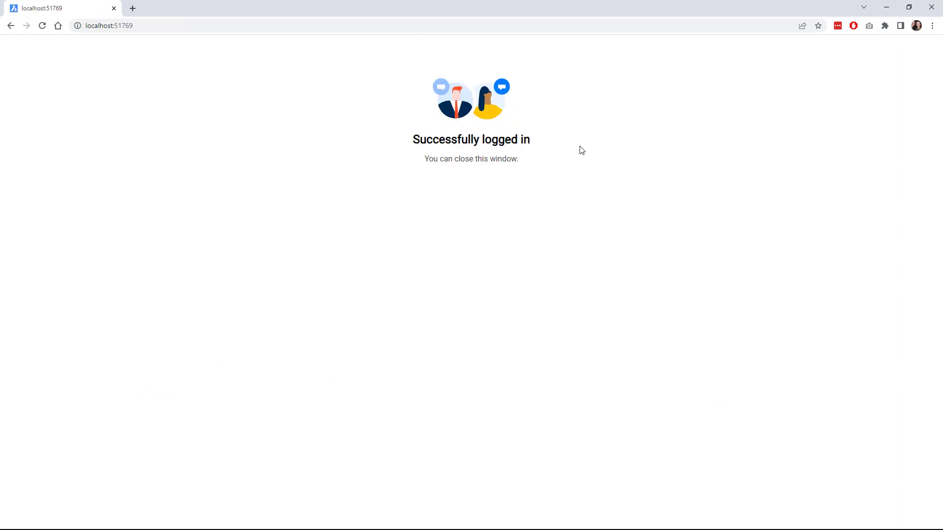
pyautogui.click(932, 7)
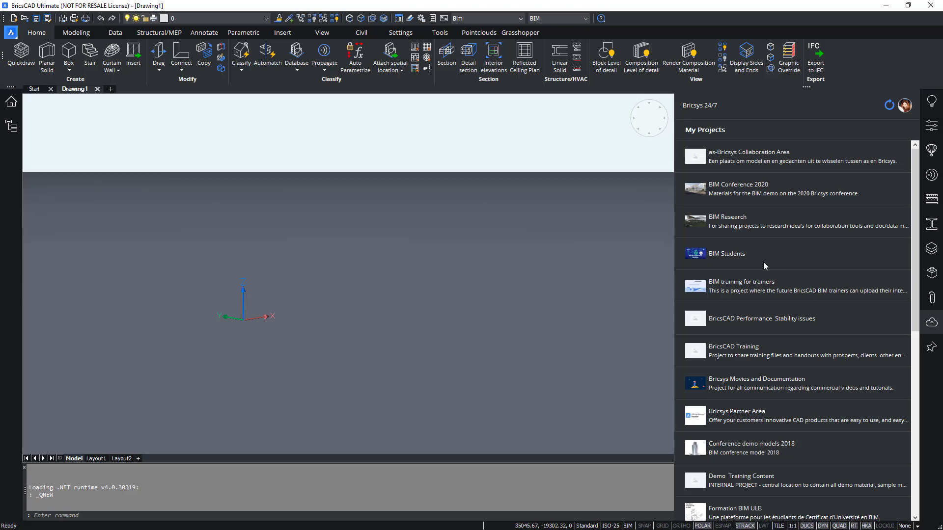
pyautogui.scroll(-5, 764, 262)
pyautogui.scroll(5, 763, 265)
# Browse into the BIM Research project and its Tiny House folder.
pyautogui.click(736, 219)
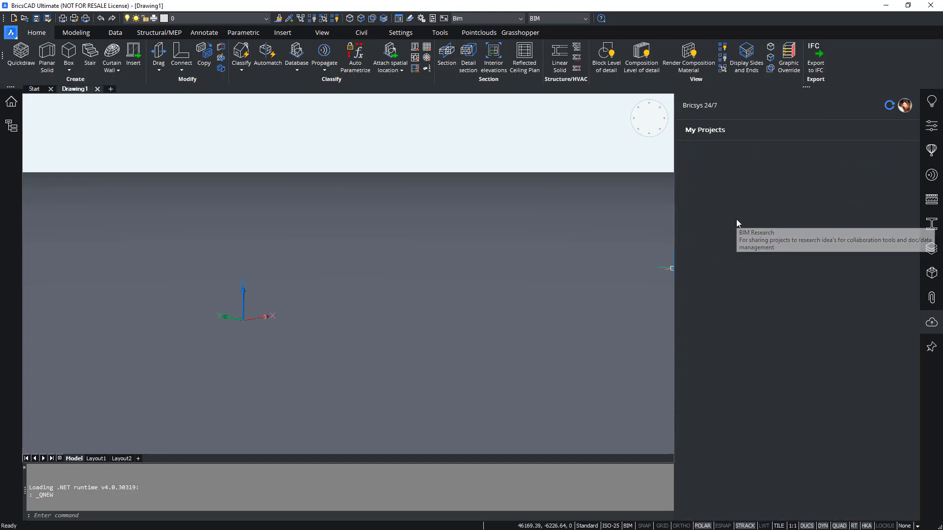
pyautogui.scroll(-1, 771, 363)
pyautogui.scroll(-5, 771, 363)
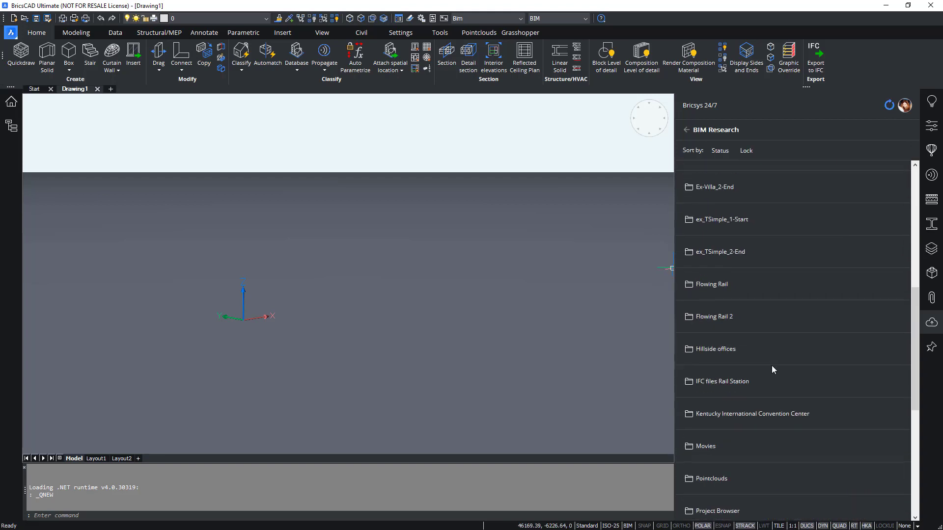
pyautogui.scroll(-3, 771, 365)
pyautogui.scroll(-3, 770, 366)
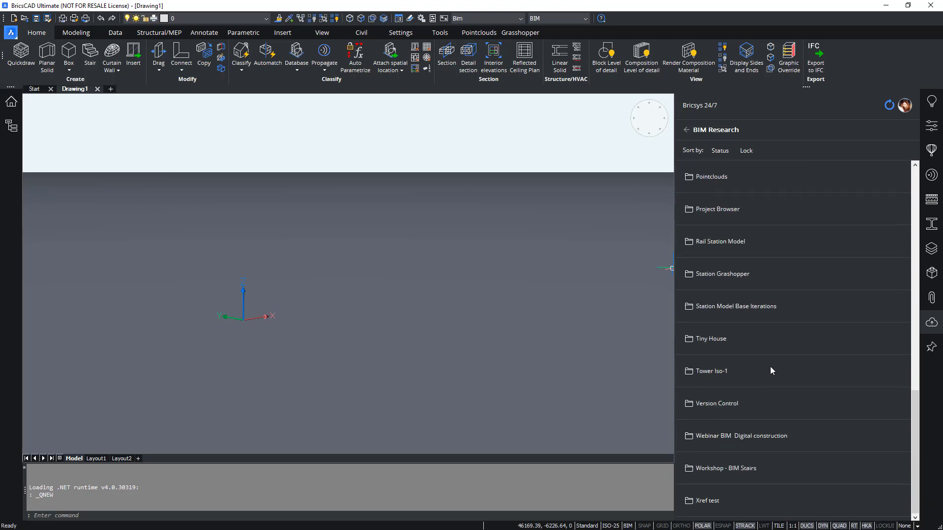
pyautogui.click(732, 341)
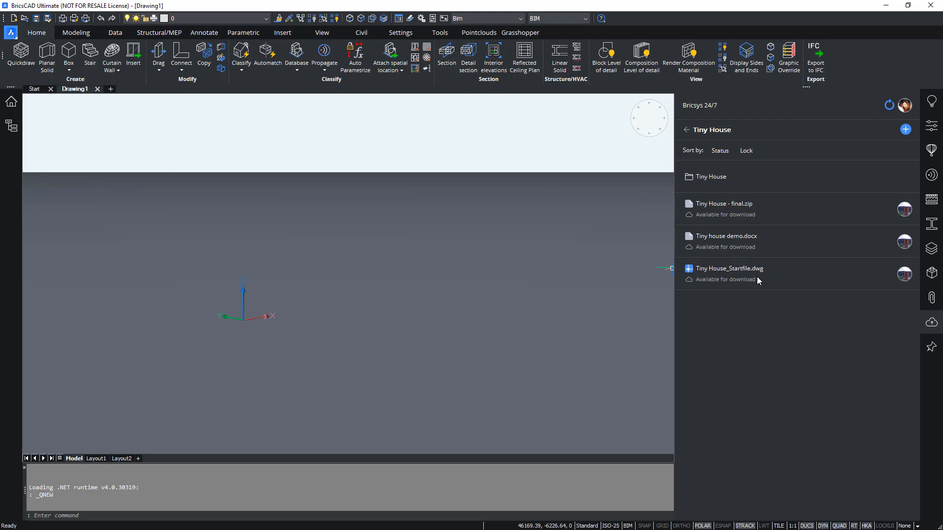
# Download and open Tiny House_Startfile.dwg, look around, then close it without saving.
pyautogui.doubleClick(757, 277)
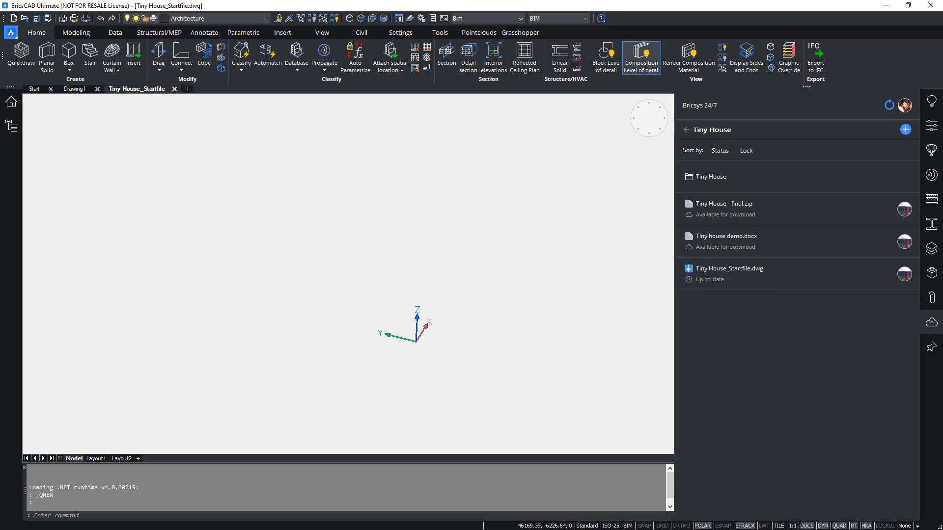
pyautogui.moveTo(474, 340); pyautogui.dragTo(455, 368, button='middle')
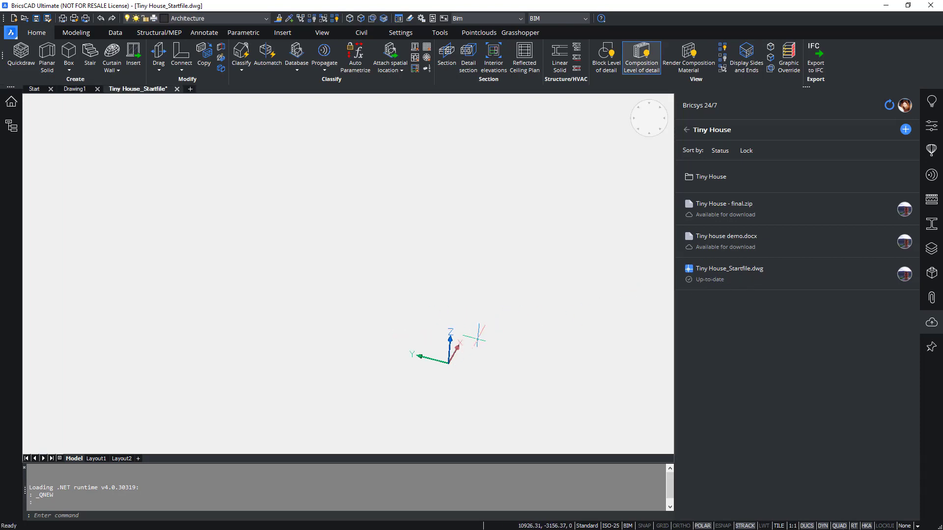
pyautogui.keyDown('shift'); pyautogui.moveTo(454, 367); pyautogui.dragTo(511, 446, button='middle'); pyautogui.keyUp('shift')
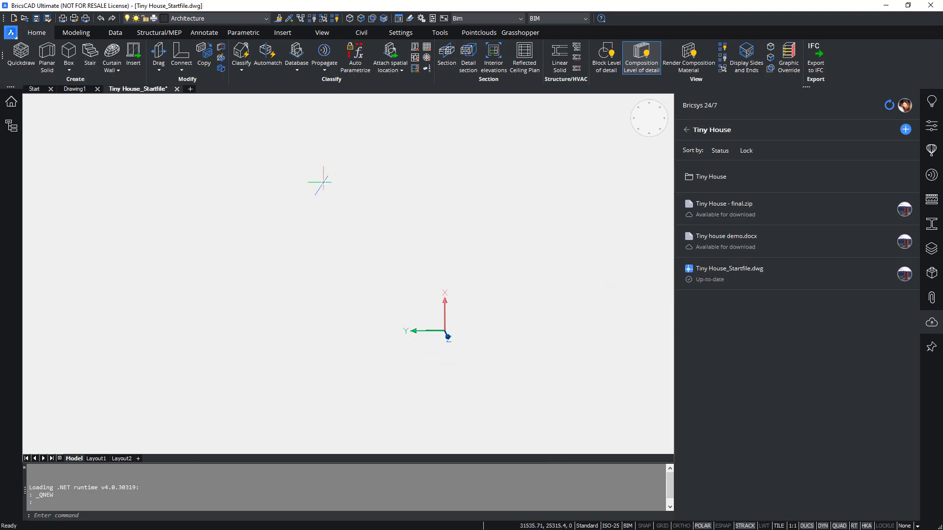
pyautogui.click(177, 89)
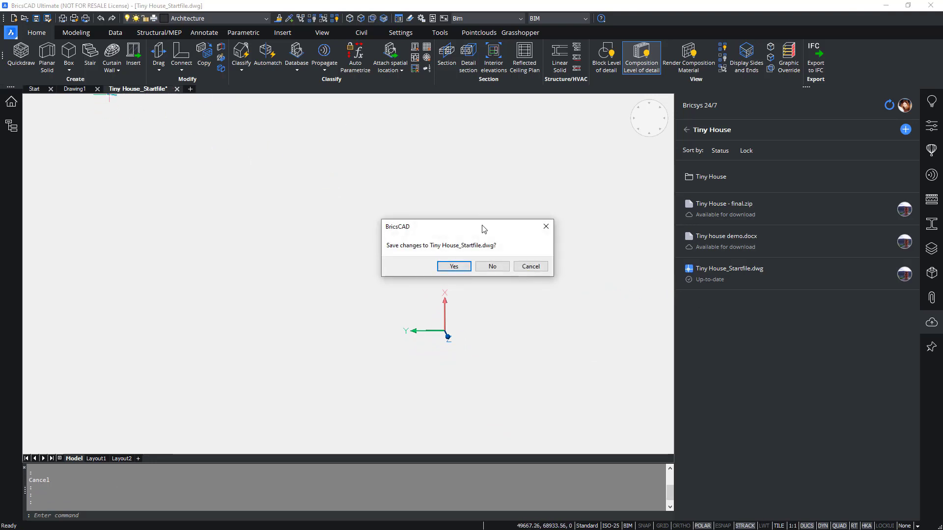
pyautogui.click(491, 266)
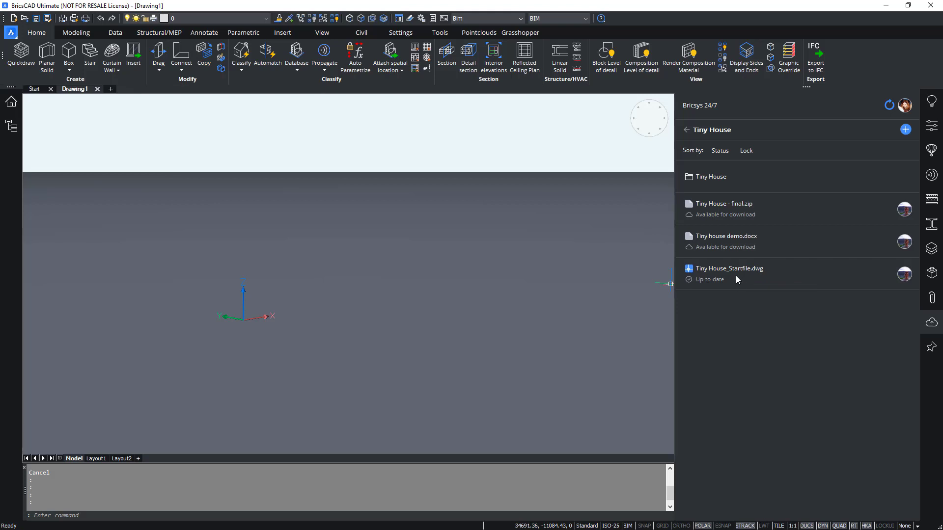
# Download Tiny House - final.zip from the Tiny House file list.
pyautogui.rightClick(737, 275)
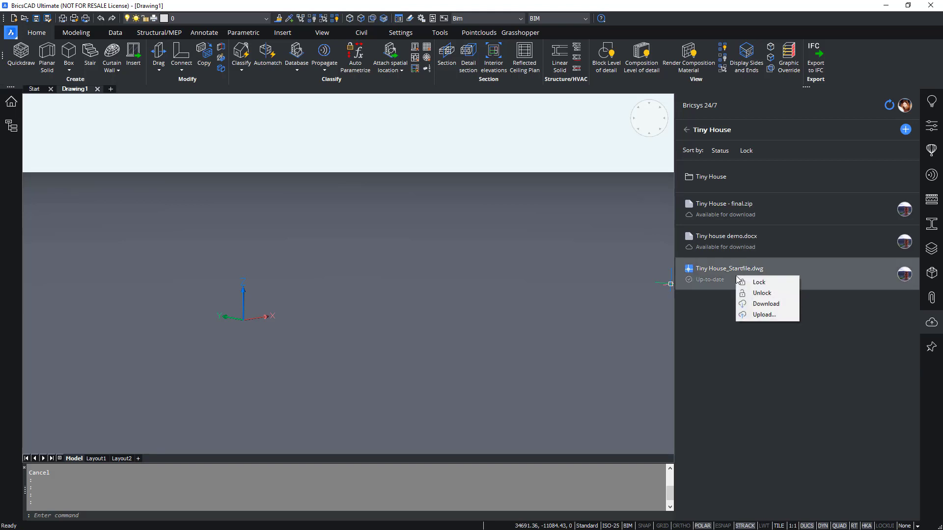
pyautogui.rightClick(732, 214)
pyautogui.click(759, 238)
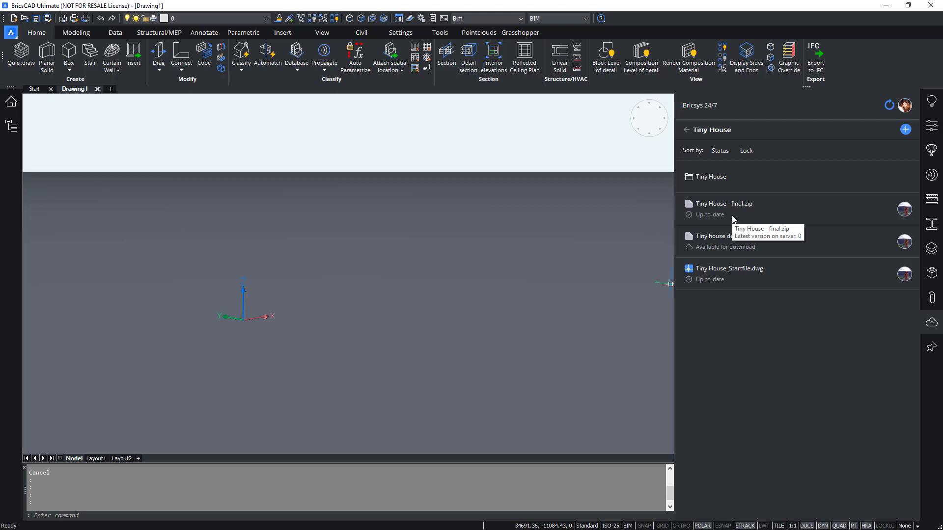
# Download the whole Tiny House folder, overwriting local copies, and reopen it.
pyautogui.click(688, 130)
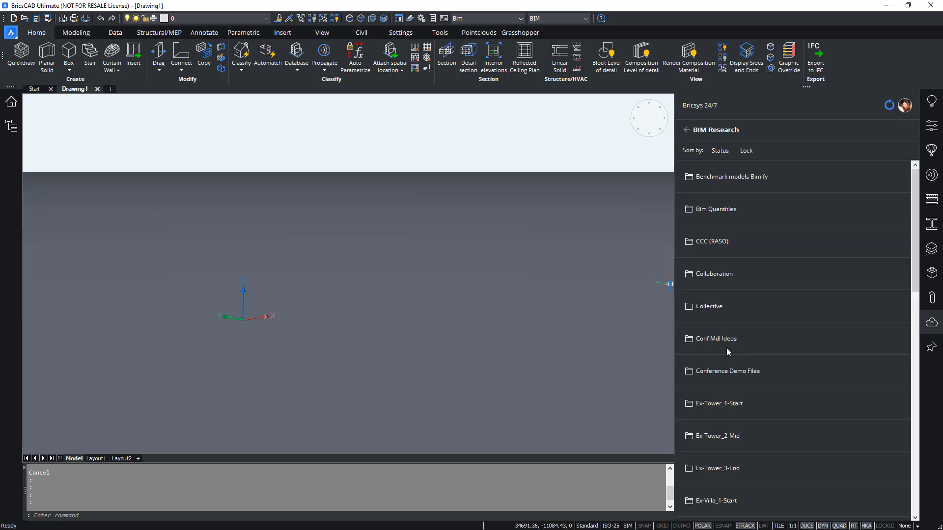
pyautogui.scroll(-3, 726, 368)
pyautogui.scroll(-4, 724, 391)
pyautogui.scroll(-4, 726, 393)
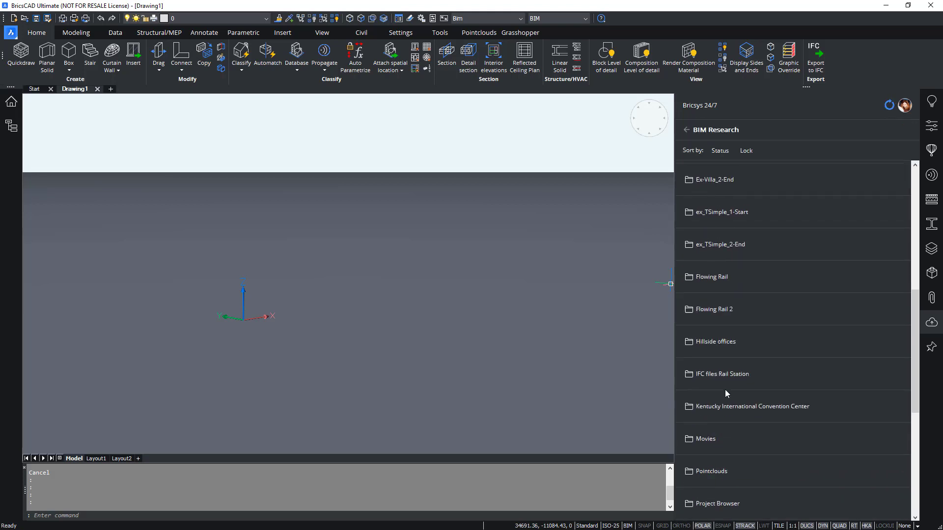
pyautogui.scroll(-6, 725, 394)
pyautogui.scroll(-3, 726, 394)
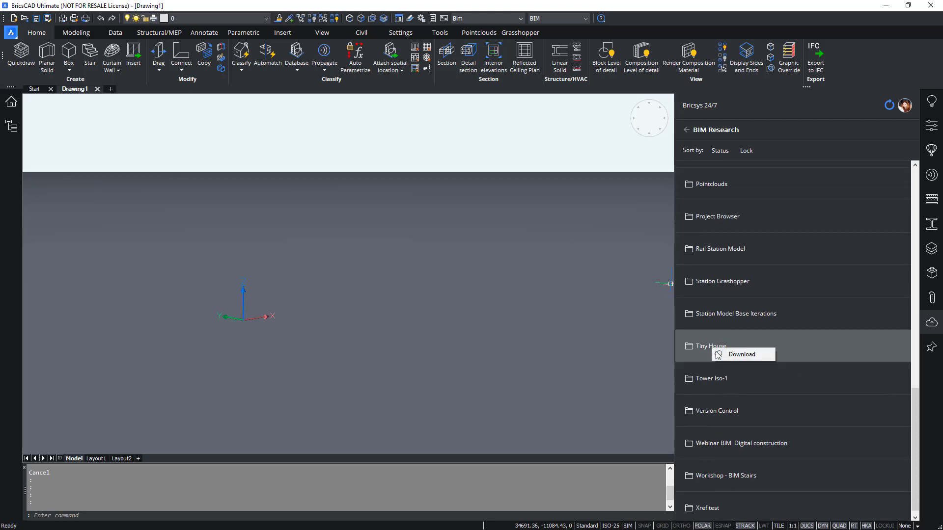
pyautogui.click(742, 357)
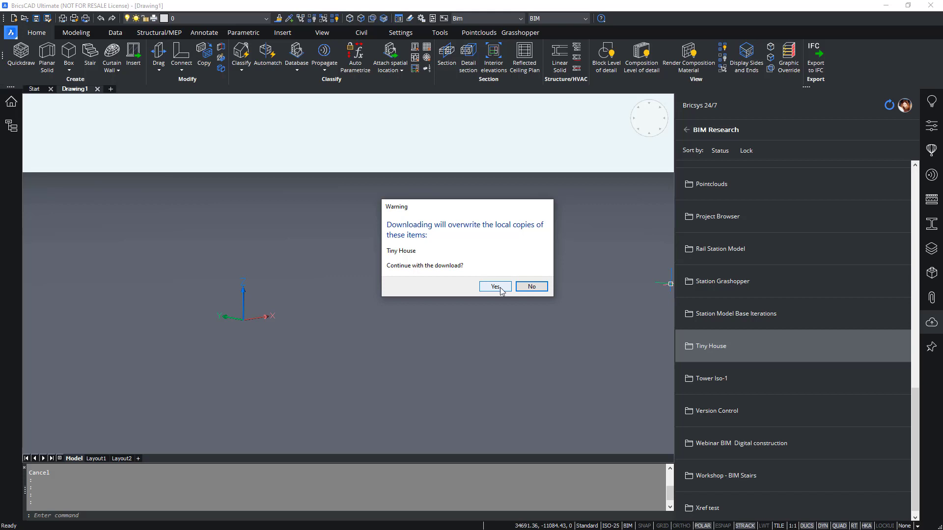
pyautogui.click(500, 291)
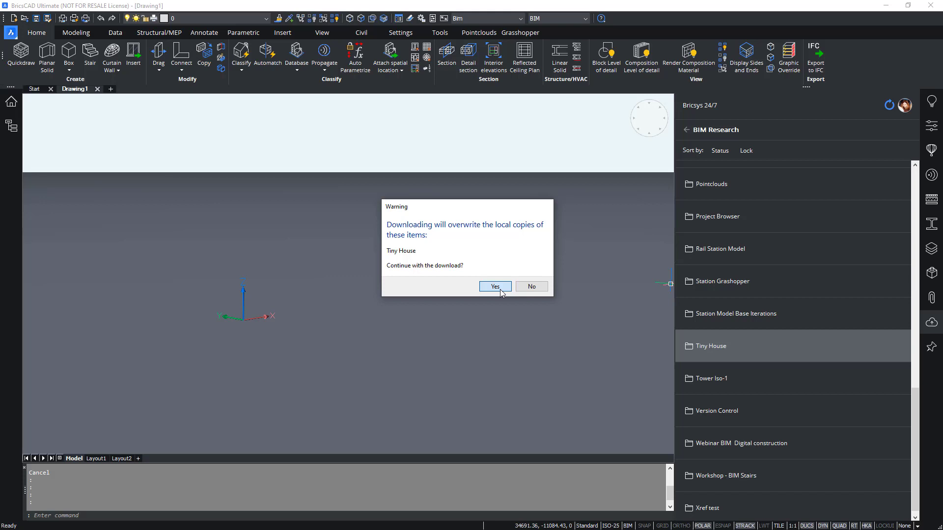
pyautogui.click(711, 347)
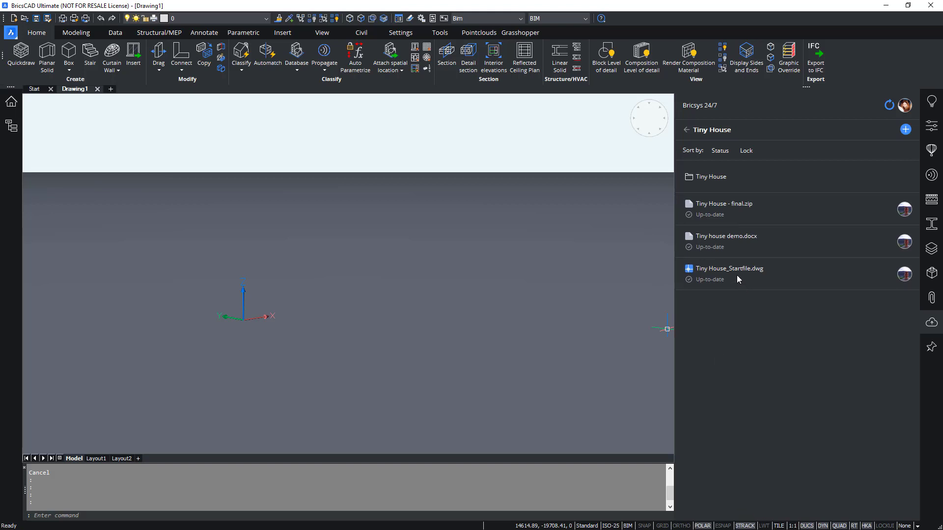
# Reopen Tiny House_Startfile.dwg and draw a box from two corners and a height.
pyautogui.rightClick(738, 278)
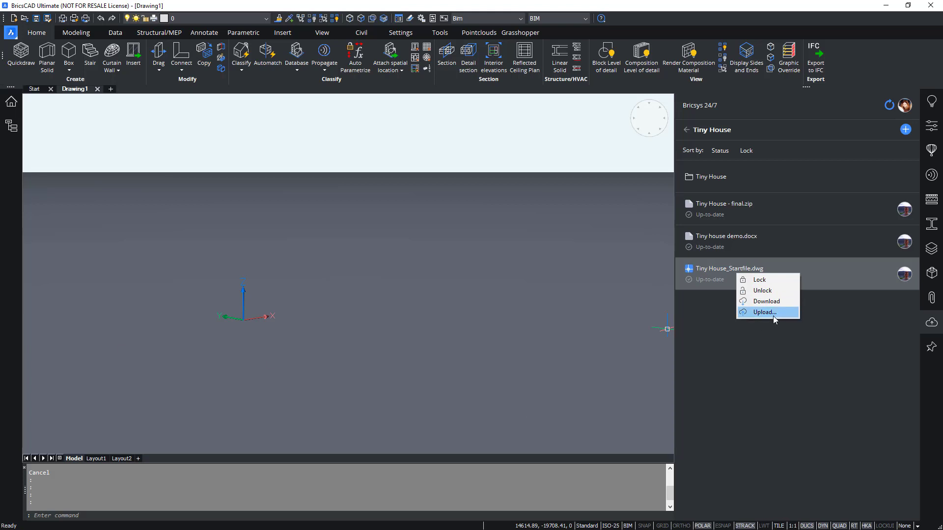
pyautogui.doubleClick(726, 270)
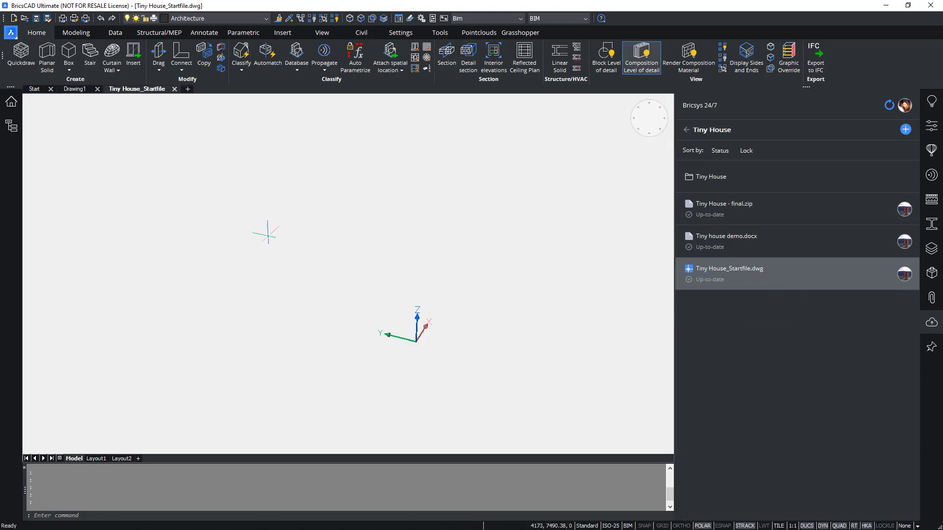
pyautogui.click(68, 55)
pyautogui.click(392, 381)
pyautogui.click(455, 330)
pyautogui.click(446, 276)
# Orbit to view the box in 3D, then dismiss the start file's options menu.
pyautogui.moveTo(446, 277)
pyautogui.keyDown('shift'); pyautogui.mouseDown(button='middle')
pyautogui.moveTo(489, 422)
pyautogui.moveTo(465, 442)
pyautogui.moveTo(337, 290)
pyautogui.mouseUp(button='middle'); pyautogui.keyUp('shift')
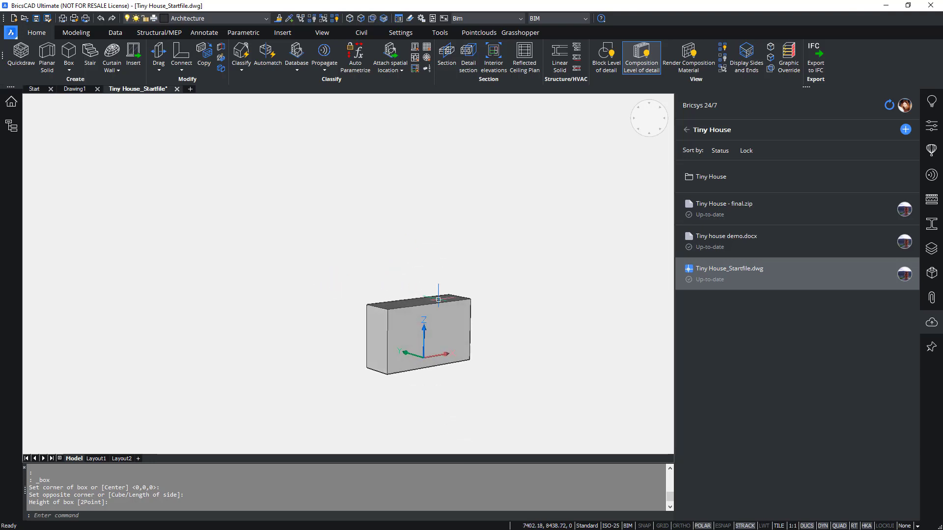
pyautogui.rightClick(746, 276)
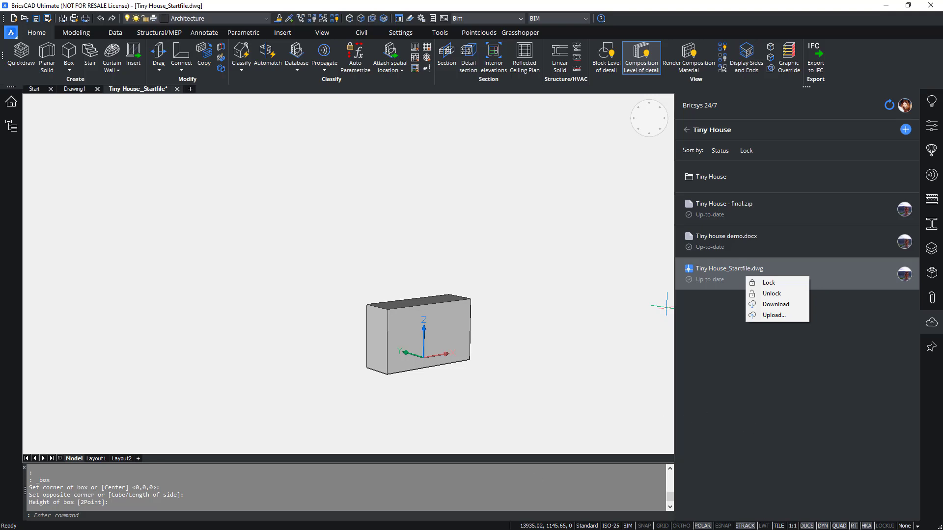
pyautogui.click(637, 417)
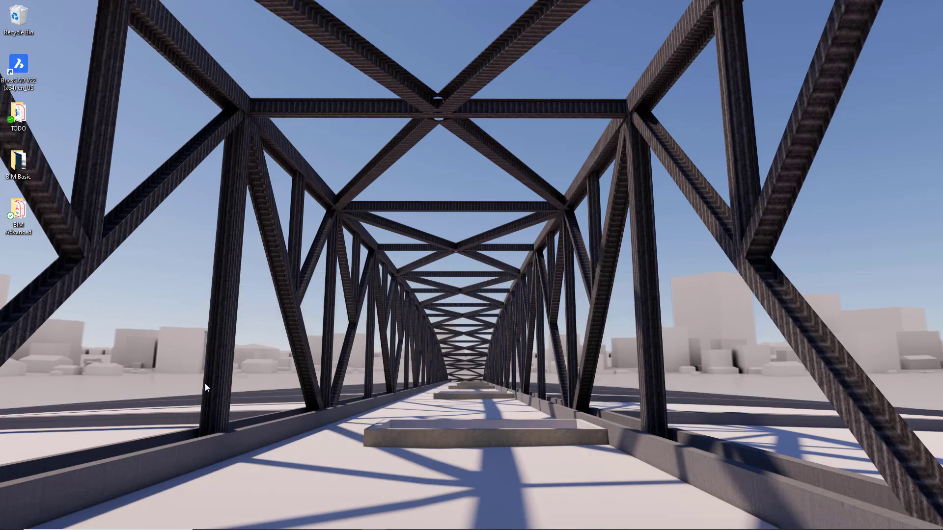
# Browse to Documents > Bricsys247 > BIM Research > Tiny House in File Explorer, then return to BricsCAD.
pyautogui.click(302, 520)
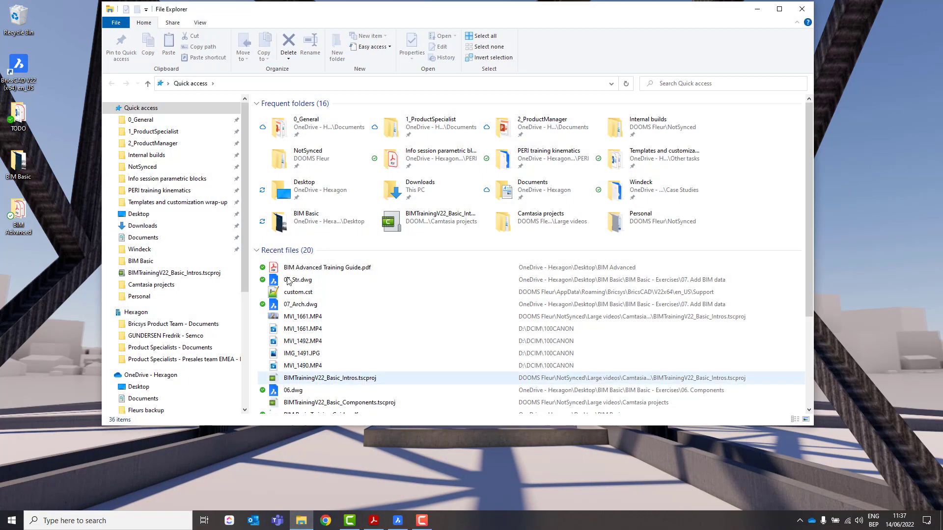
pyautogui.click(150, 226)
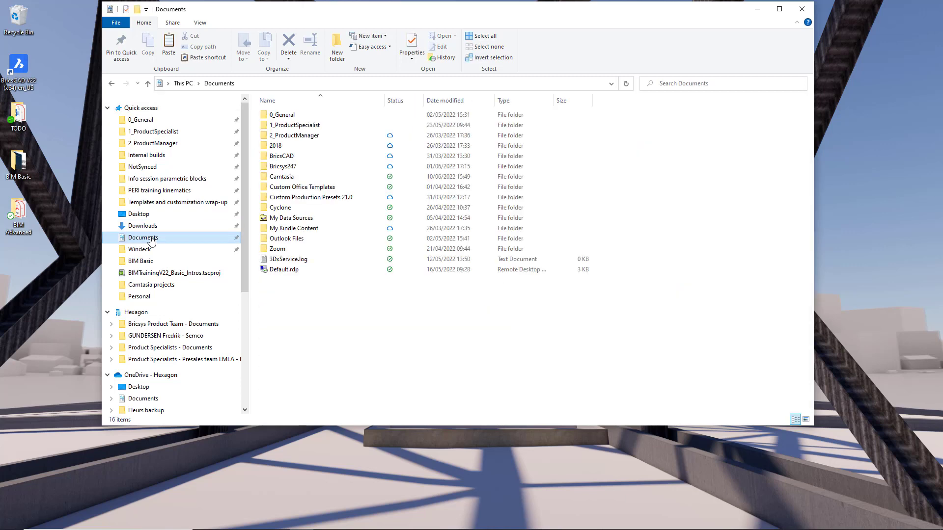
pyautogui.doubleClick(298, 168)
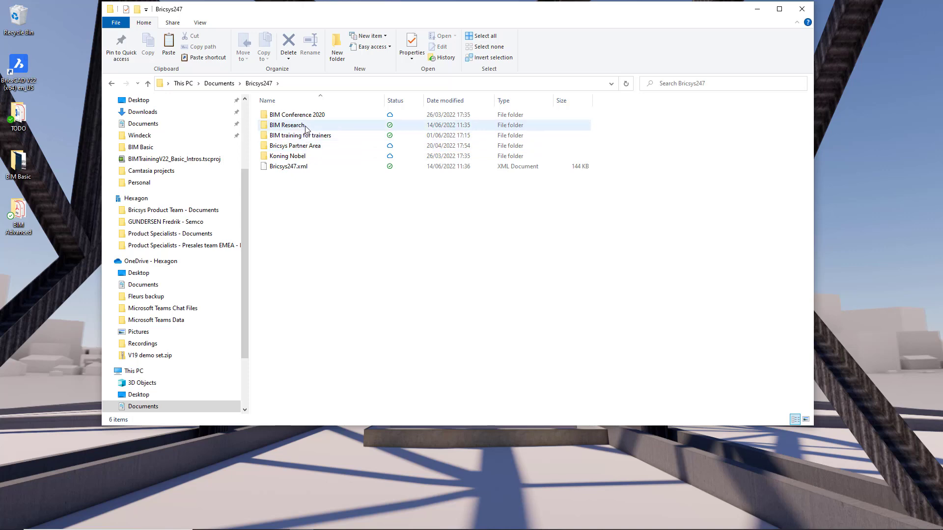
pyautogui.doubleClick(306, 125)
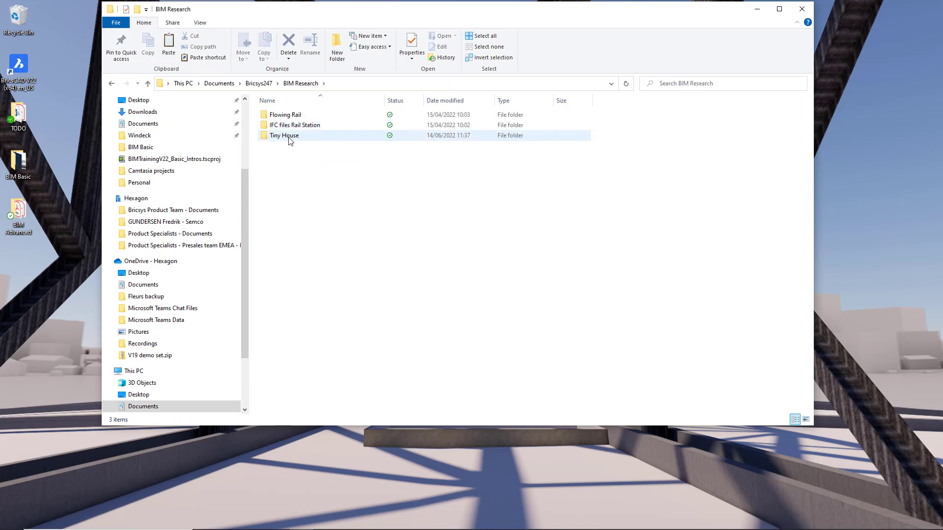
pyautogui.click(313, 138)
pyautogui.doubleClick(313, 138)
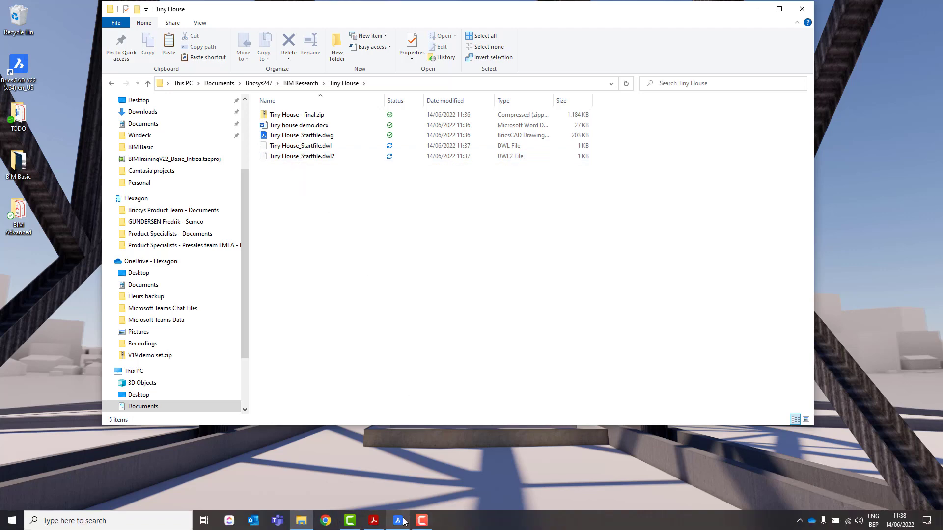
pyautogui.click(398, 520)
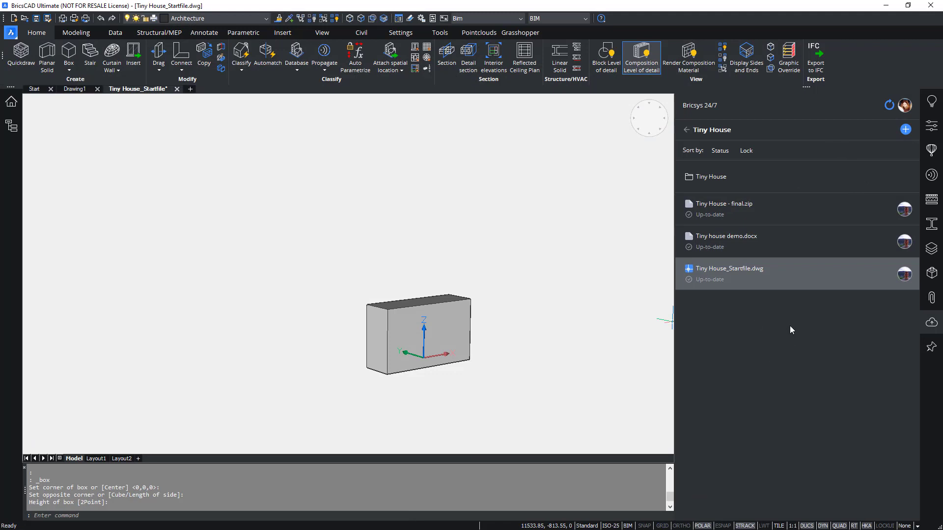
pyautogui.rightClick(739, 275)
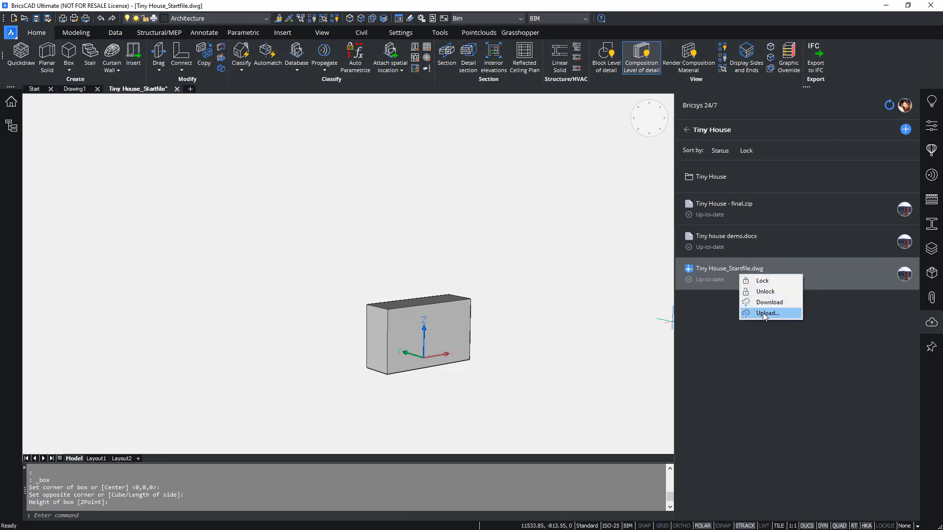
# Start adding a new project document and browse to Desktop > BIM Advanced > exercise files.
pyautogui.click(772, 312)
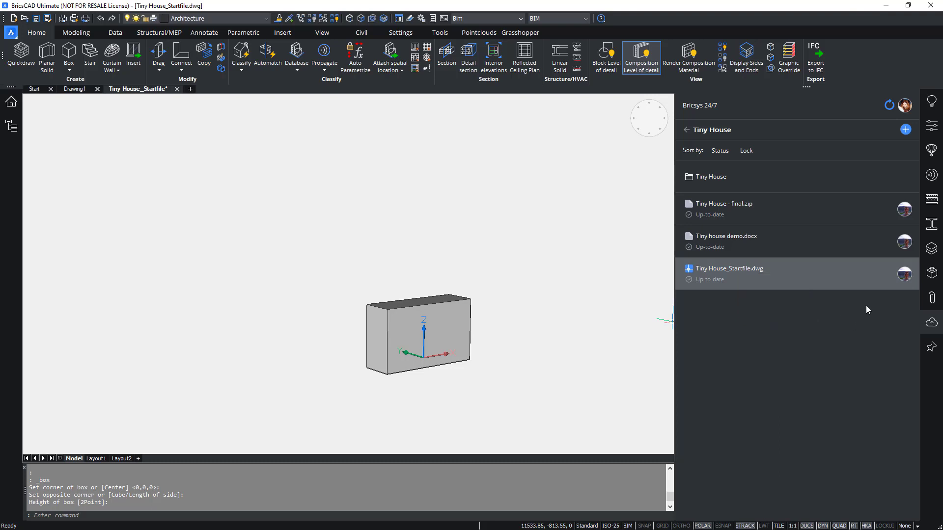
pyautogui.click(906, 129)
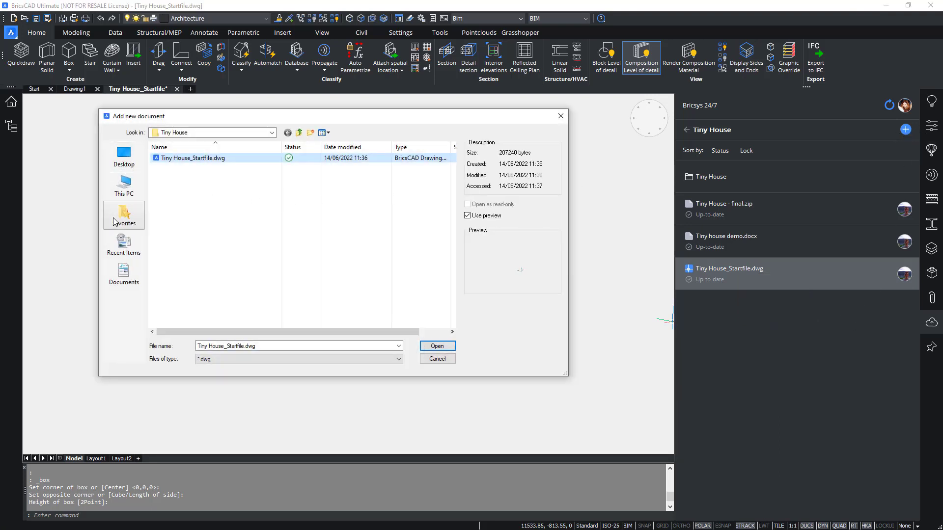
pyautogui.click(124, 188)
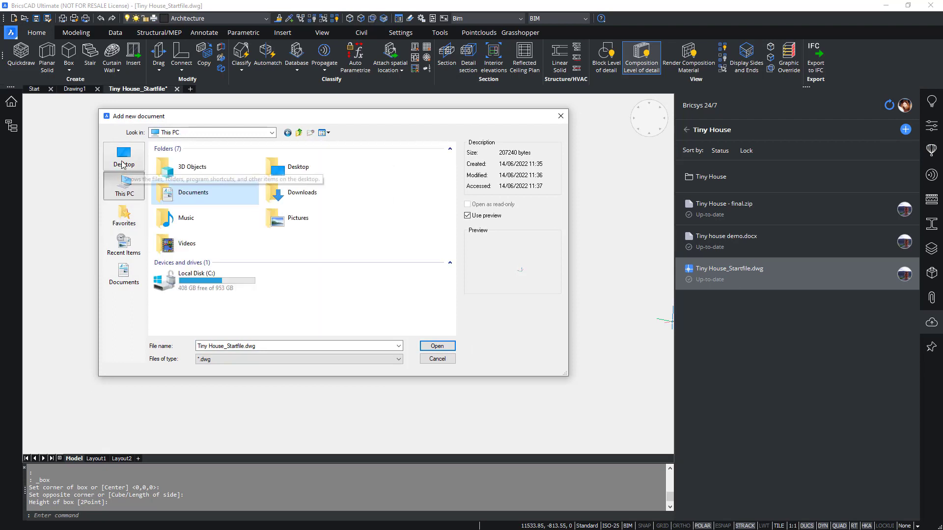
pyautogui.click(130, 169)
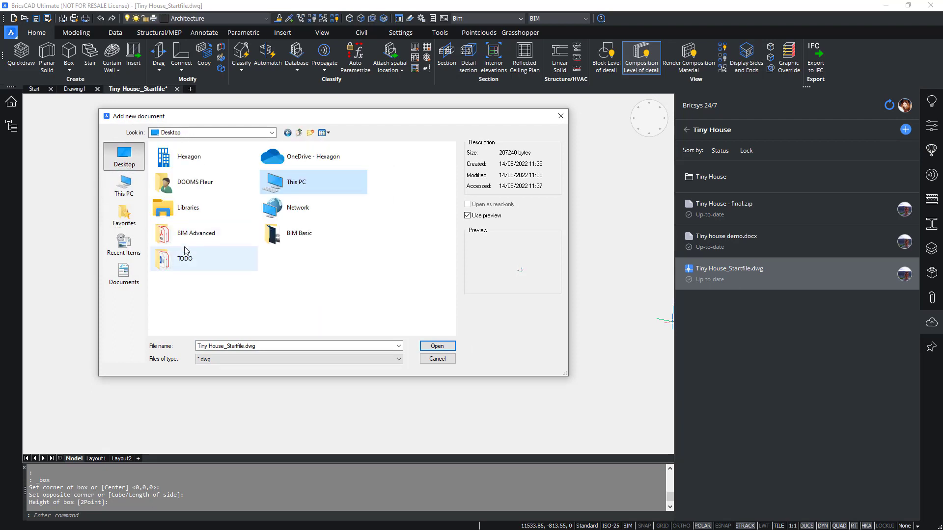
pyautogui.doubleClick(195, 234)
pyautogui.doubleClick(188, 159)
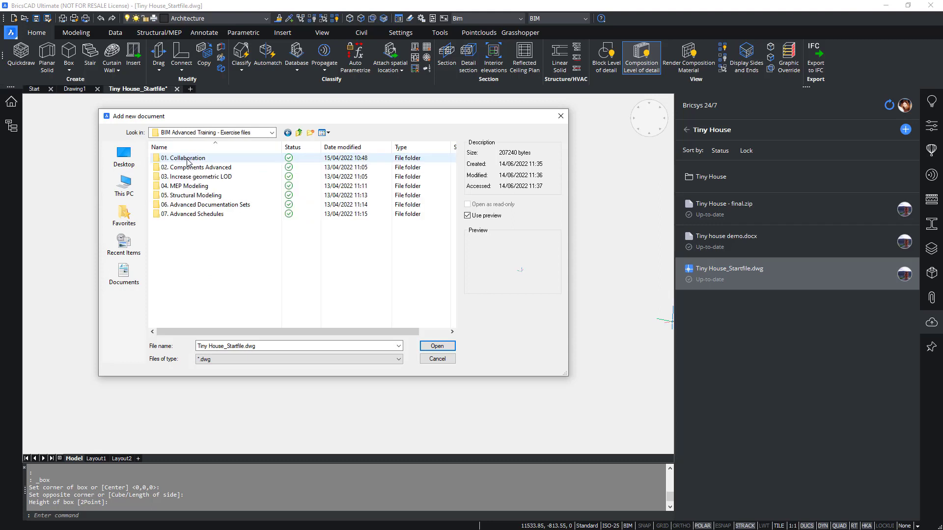
# Go down through 07. Advanced Schedules to the Advanced Schedules Set folder and choose Main.dwg.
pyautogui.doubleClick(191, 213)
pyautogui.doubleClick(177, 159)
pyautogui.doubleClick(188, 158)
pyautogui.doubleClick(190, 160)
pyautogui.doubleClick(189, 159)
pyautogui.click(190, 197)
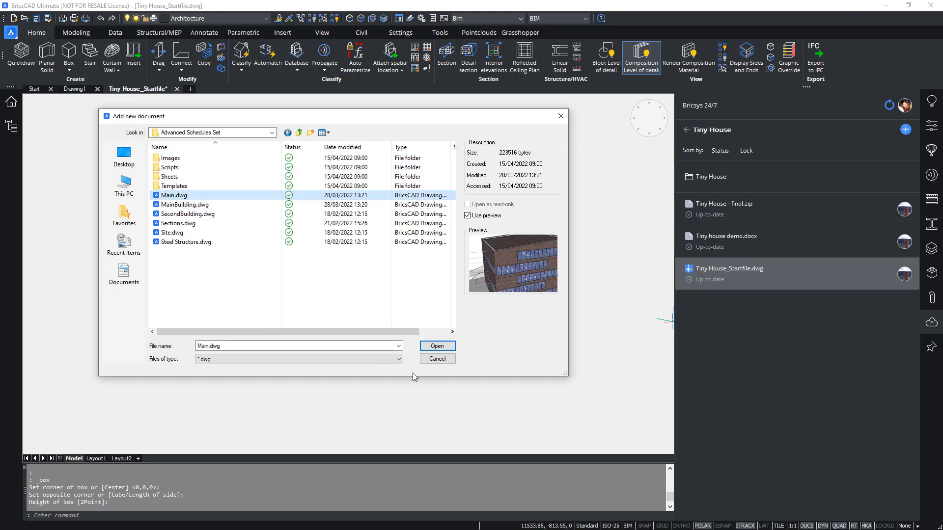
pyautogui.click(438, 346)
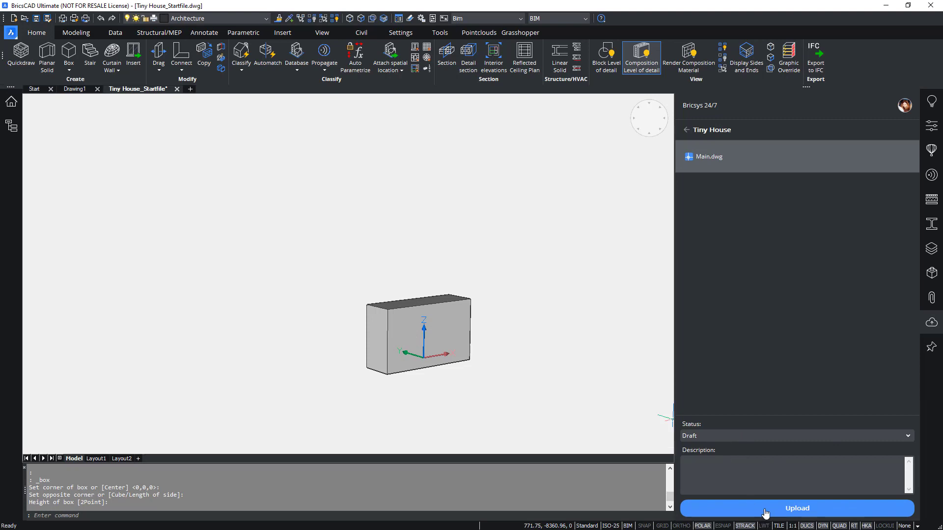
# Go back to the Tiny House file list in the Bricsys 24/7 panel.
pyautogui.click(688, 132)
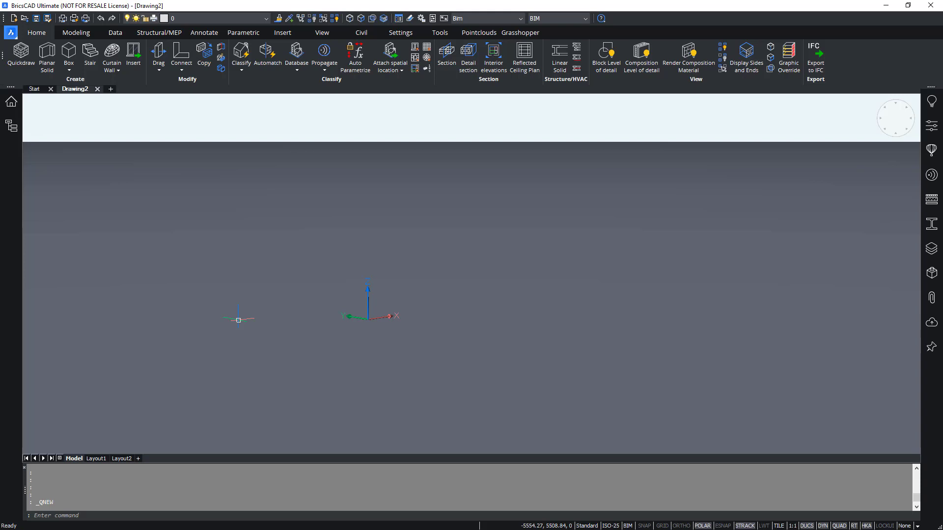
pyautogui.write('settings')
# Run SETTINGS and expand the BIM section to reach the Default properties path.
pyautogui.press('Return')
pyautogui.click(336, 326)
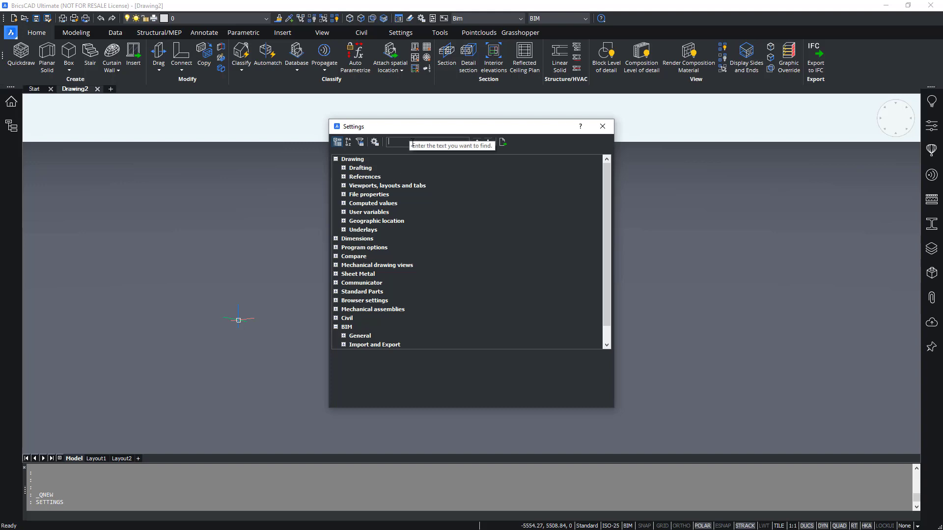
pyautogui.write('bim')
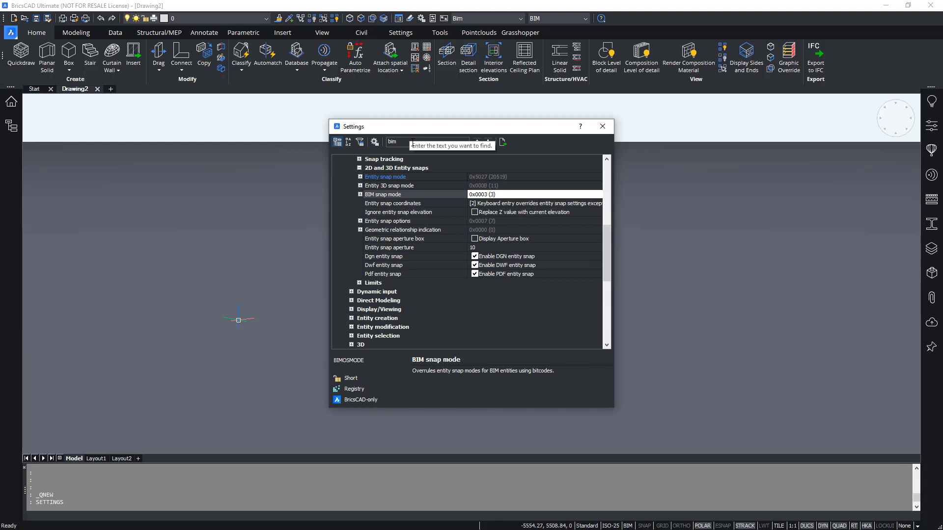
pyautogui.write('d')
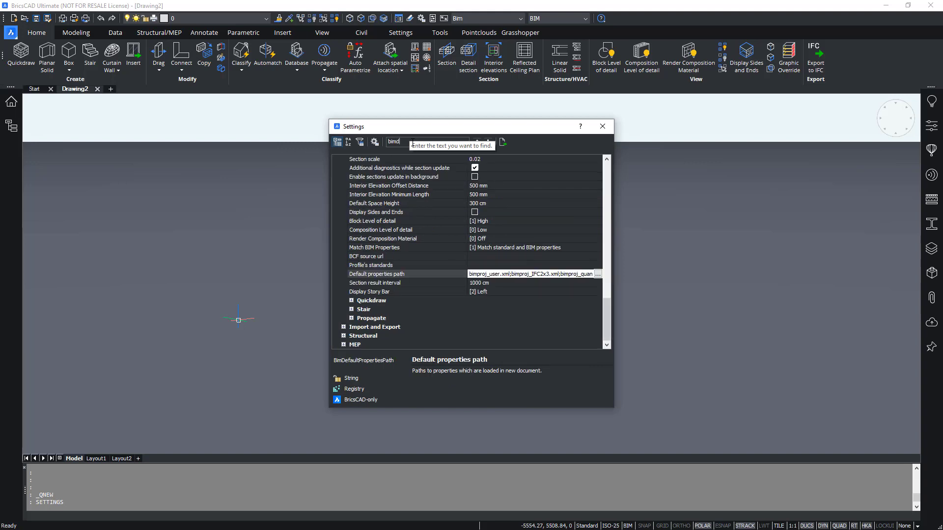
pyautogui.write('efaultp')
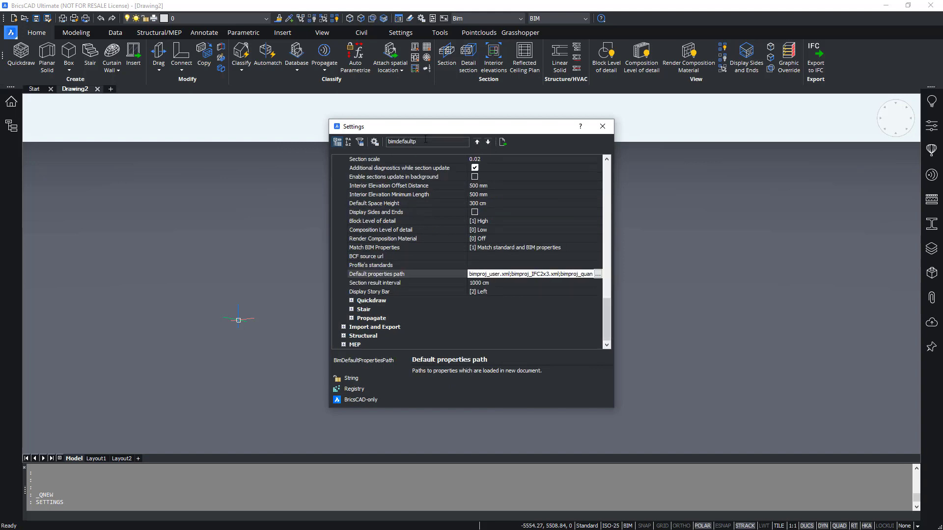
# In the Path List, start replacing the bimproj_IFC2x3.xml entry with another file.
pyautogui.click(598, 274)
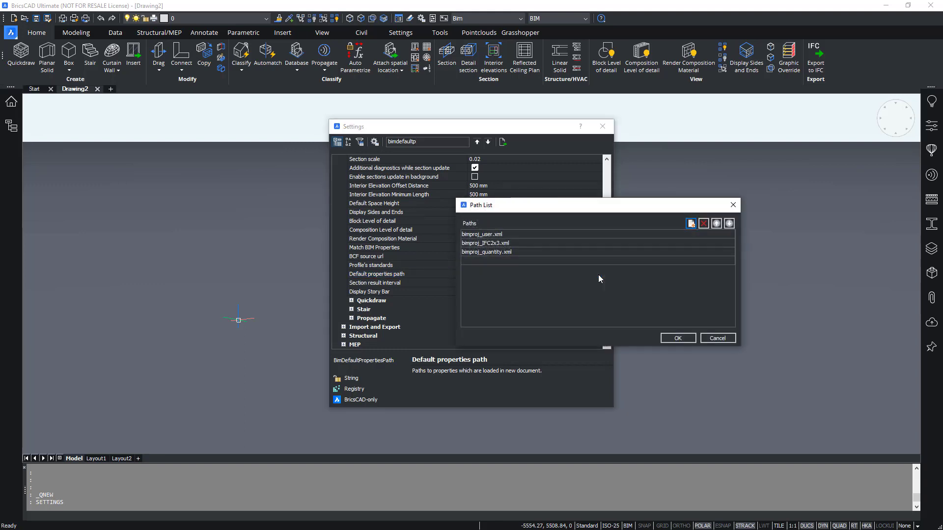
pyautogui.moveTo(535, 208); pyautogui.dragTo(188, 173)
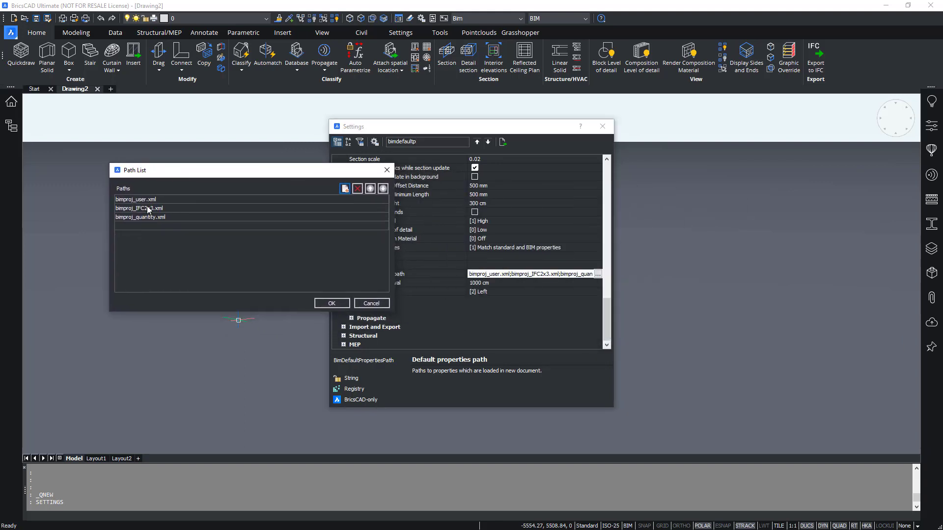
pyautogui.click(148, 209)
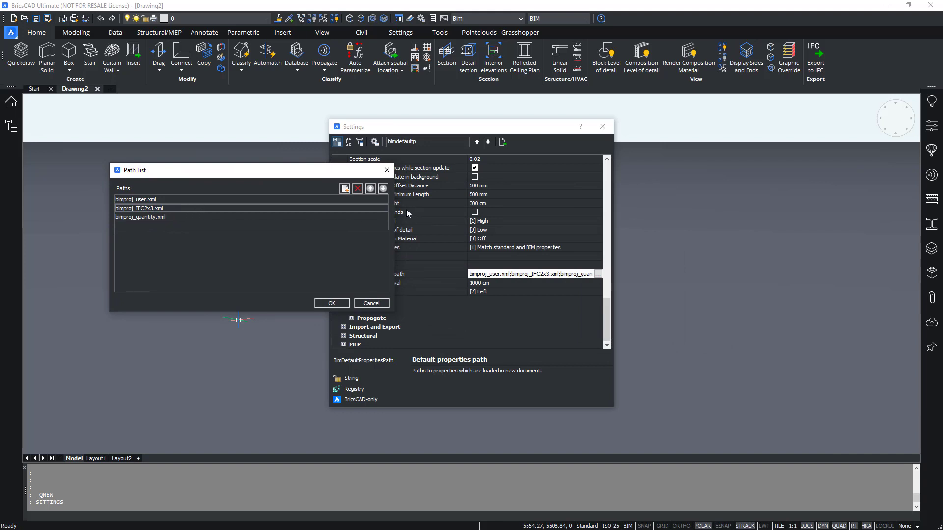
pyautogui.click(384, 212)
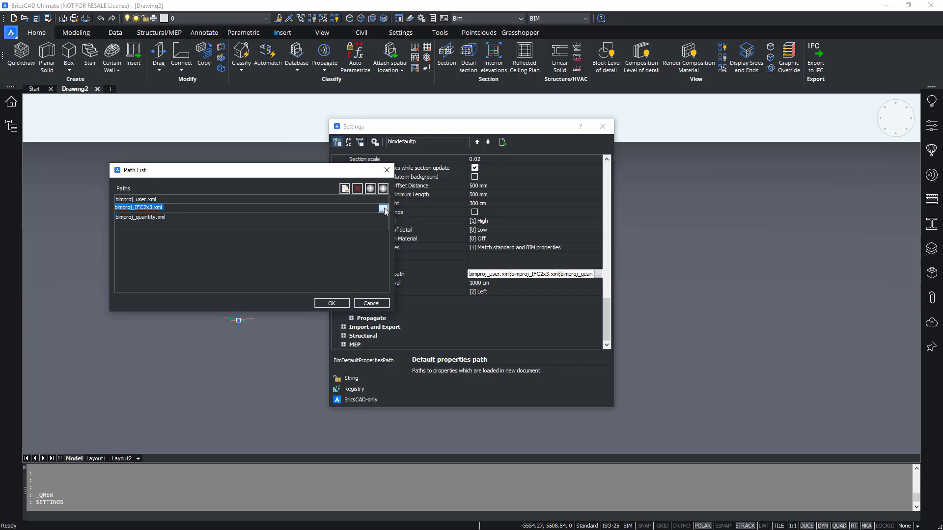
pyautogui.click(384, 209)
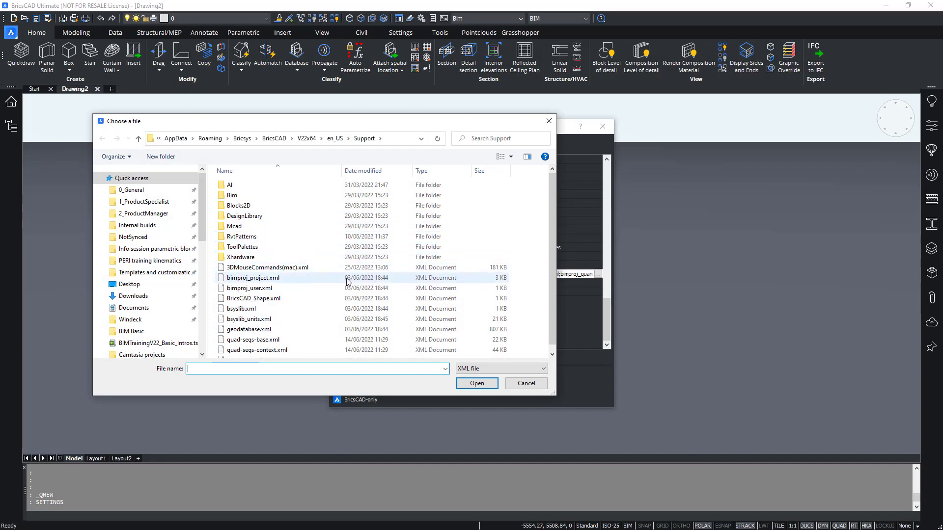
pyautogui.scroll(-1, 335, 278)
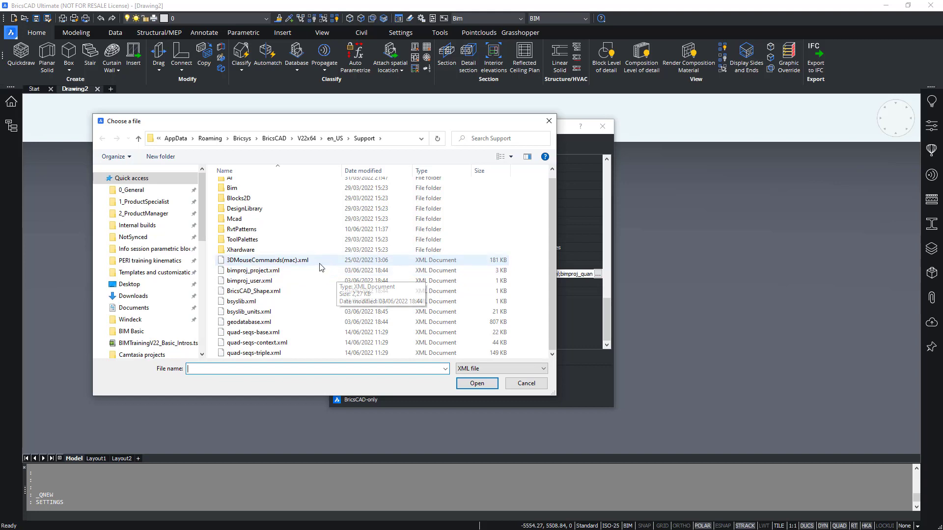
pyautogui.scroll(-1, 159, 306)
pyautogui.scroll(-2, 156, 307)
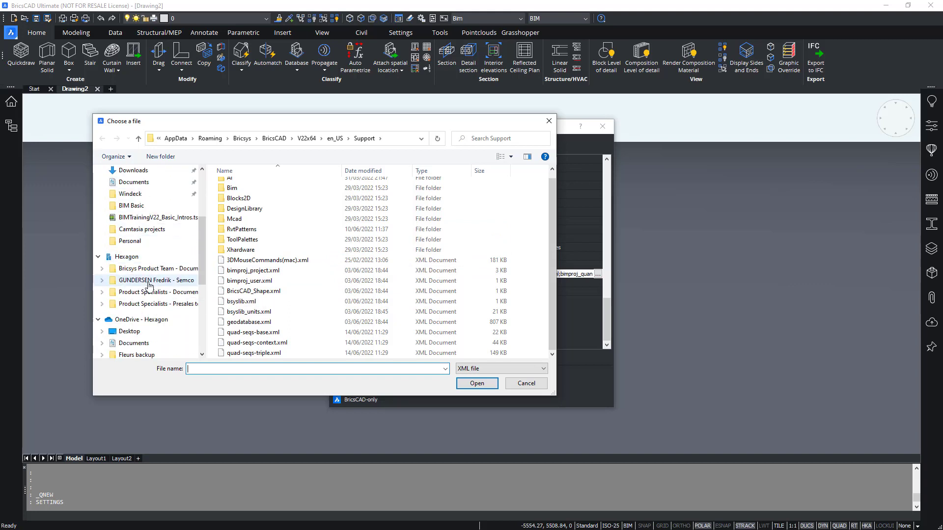
pyautogui.scroll(-1, 149, 288)
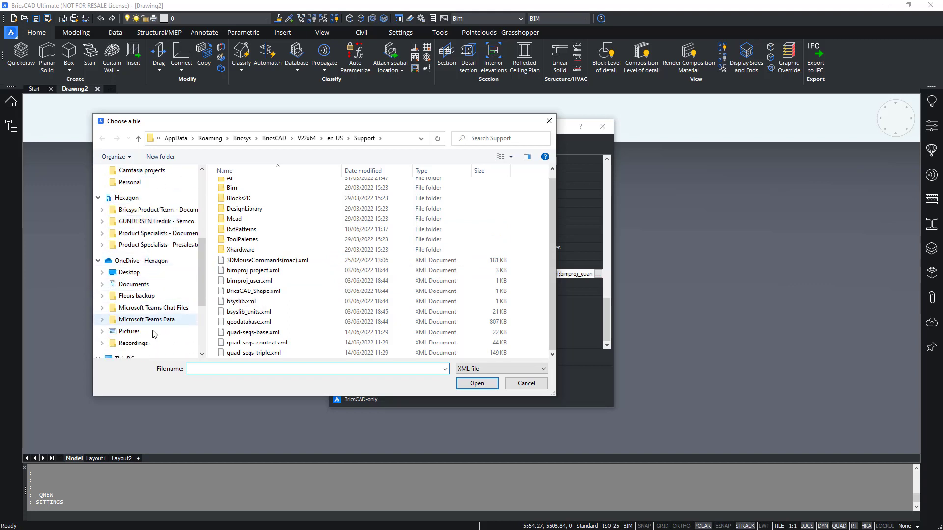
pyautogui.scroll(-2, 149, 302)
# Pick bimproj_IFC4.xml from C:\Program Files\Bricsys\BricsCAD V22 en_US\Support.
pyautogui.click(125, 319)
pyautogui.click(274, 326)
pyautogui.doubleClick(275, 326)
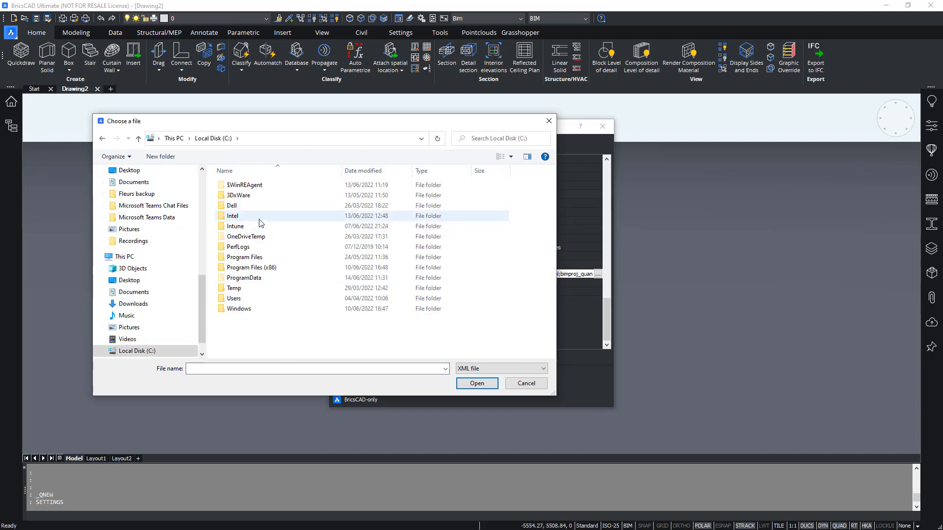
pyautogui.doubleClick(263, 258)
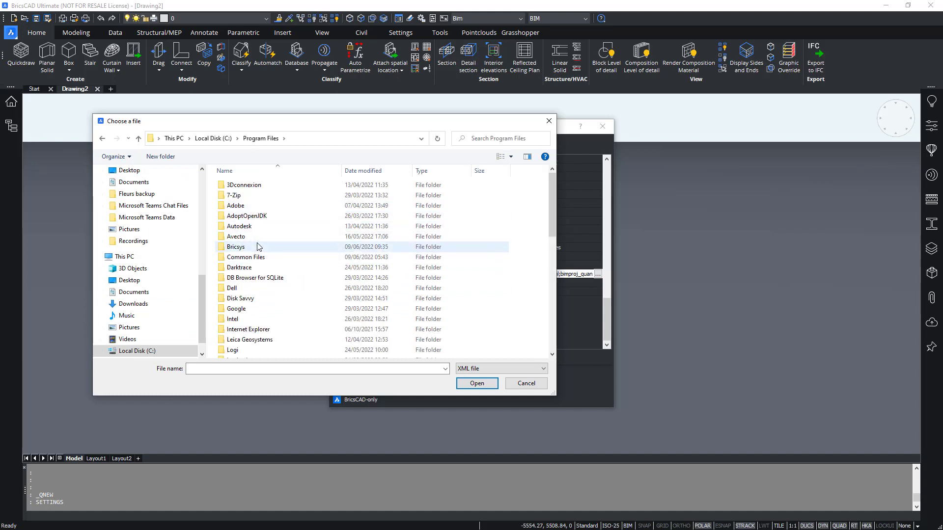
pyautogui.doubleClick(258, 247)
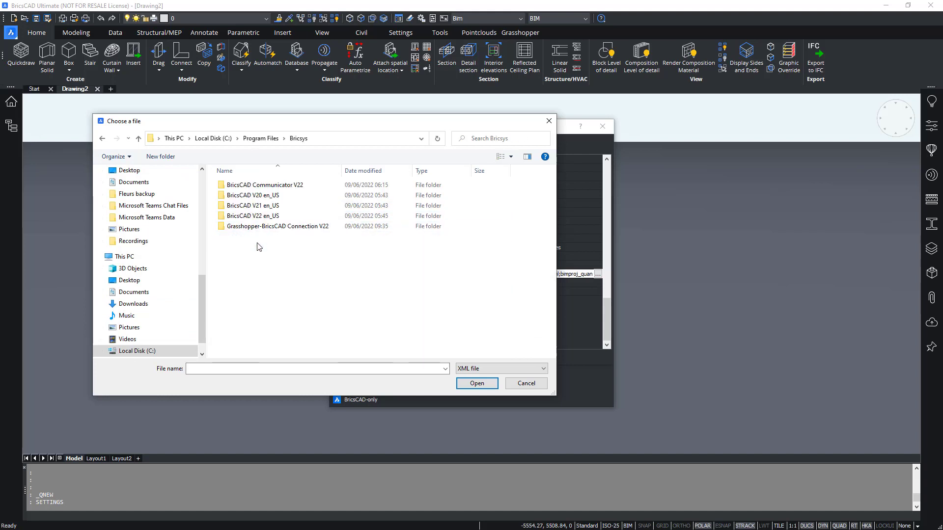
pyautogui.doubleClick(256, 217)
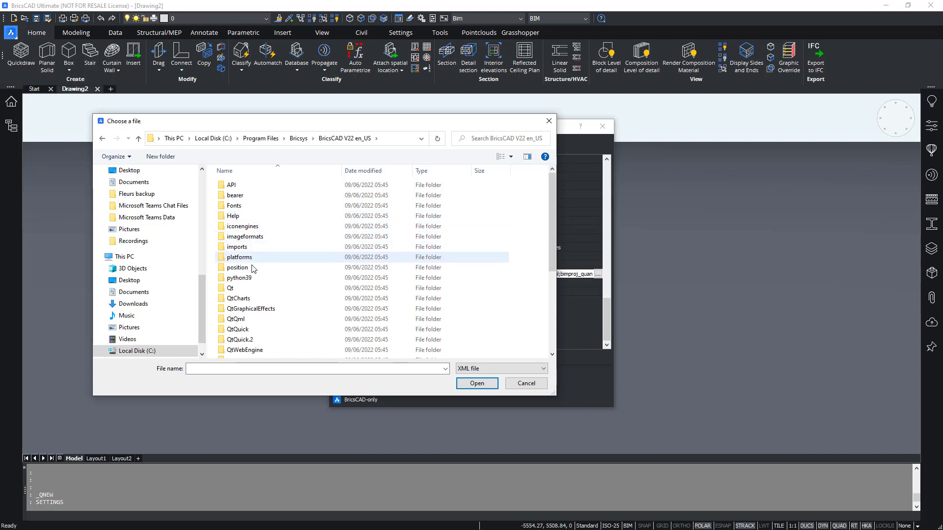
pyautogui.scroll(-2, 256, 262)
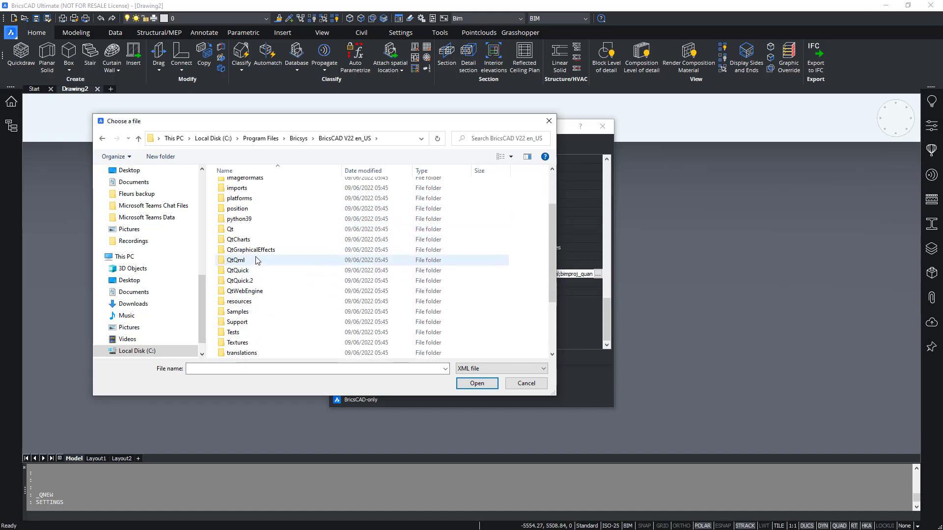
pyautogui.scroll(-2, 256, 260)
pyautogui.doubleClick(256, 262)
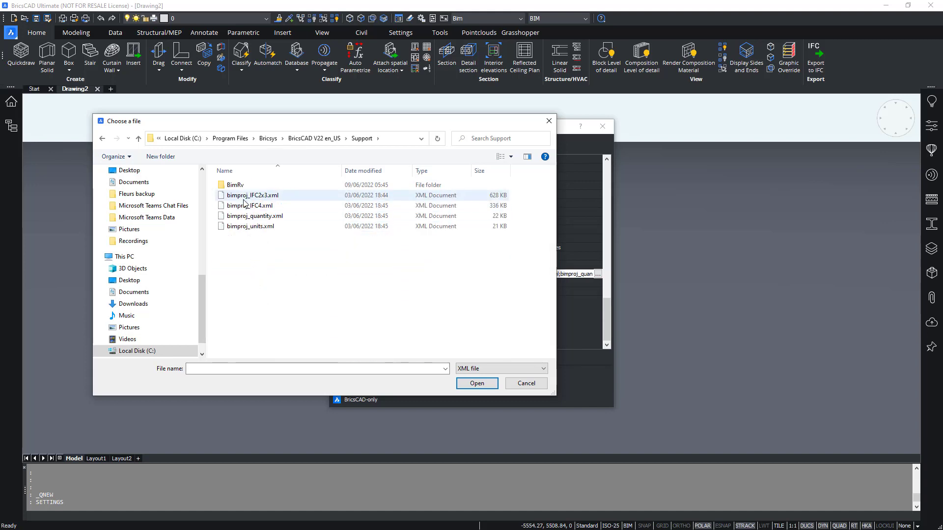
pyautogui.moveTo(250, 206)
pyautogui.click(260, 207)
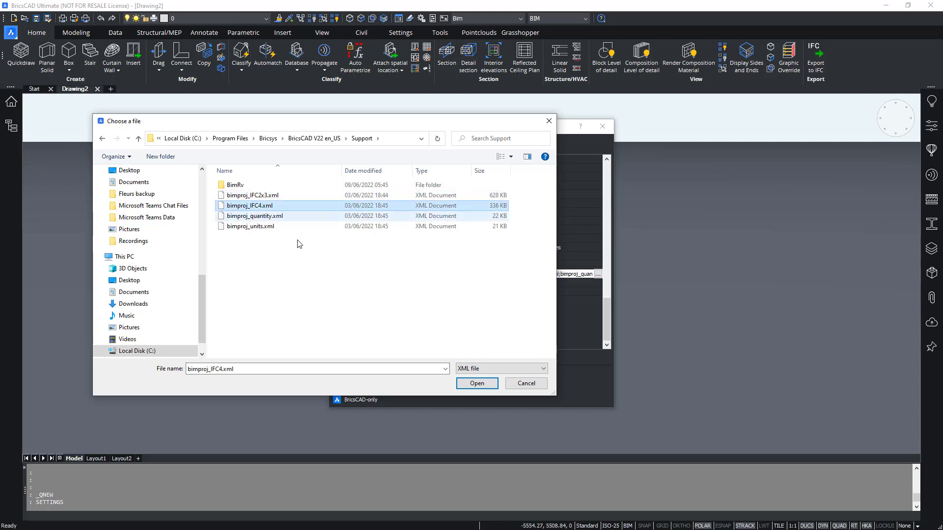
pyautogui.click(478, 384)
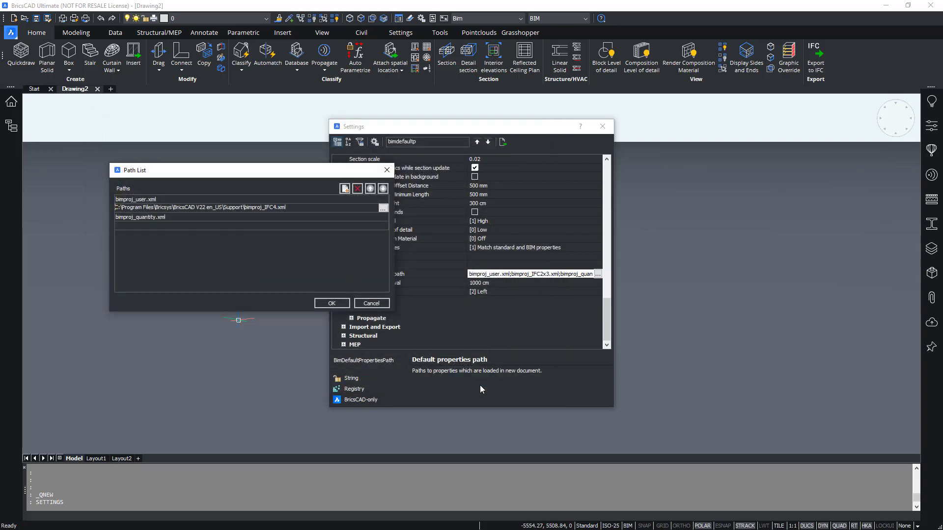
# Accept the path list, sketch a rectangular Quickdraw building and inspect its front wall.
pyautogui.click(333, 302)
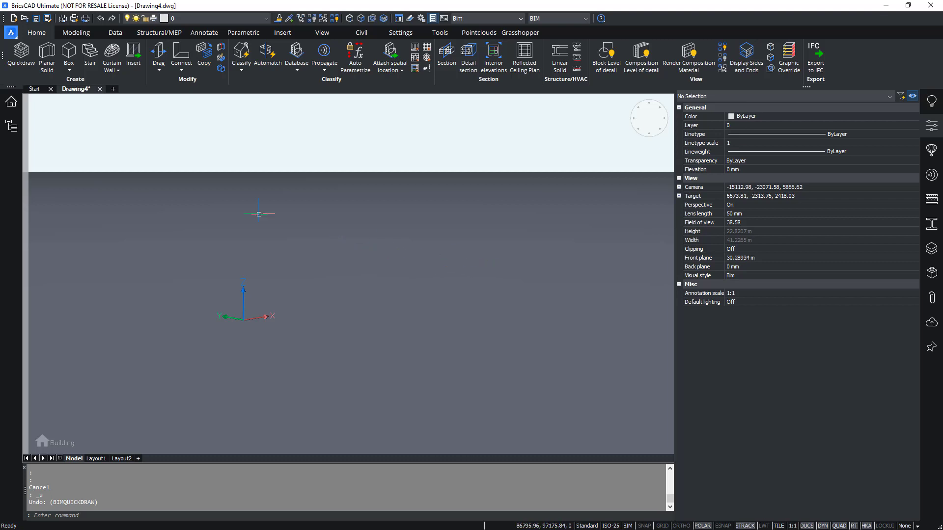
pyautogui.click(21, 50)
pyautogui.click(310, 398)
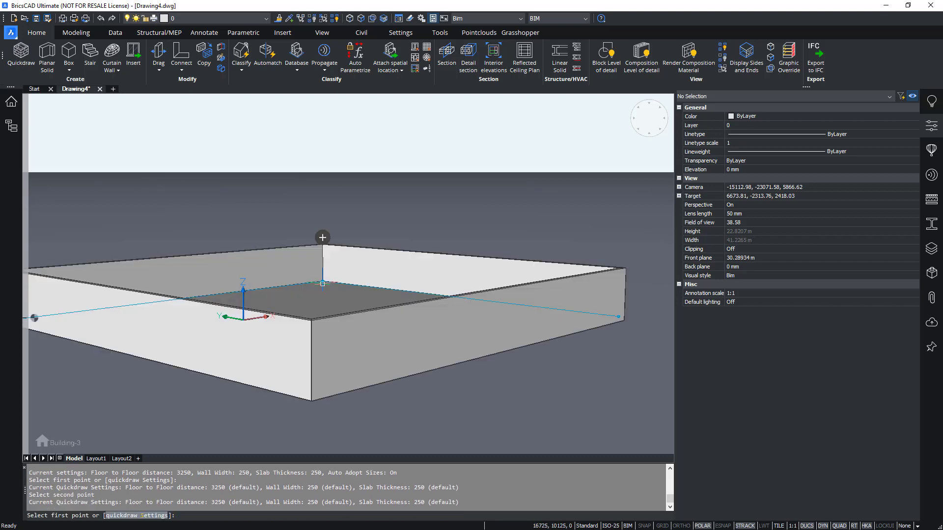
pyautogui.click(359, 342)
pyautogui.press('Escape')
pyautogui.click(359, 343)
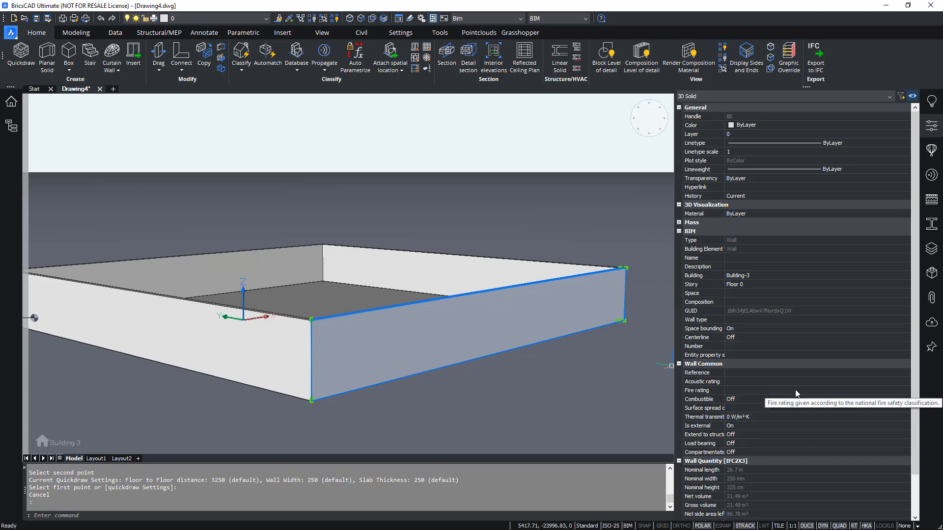
pyautogui.scroll(-2, 795, 394)
pyautogui.scroll(-1, 796, 395)
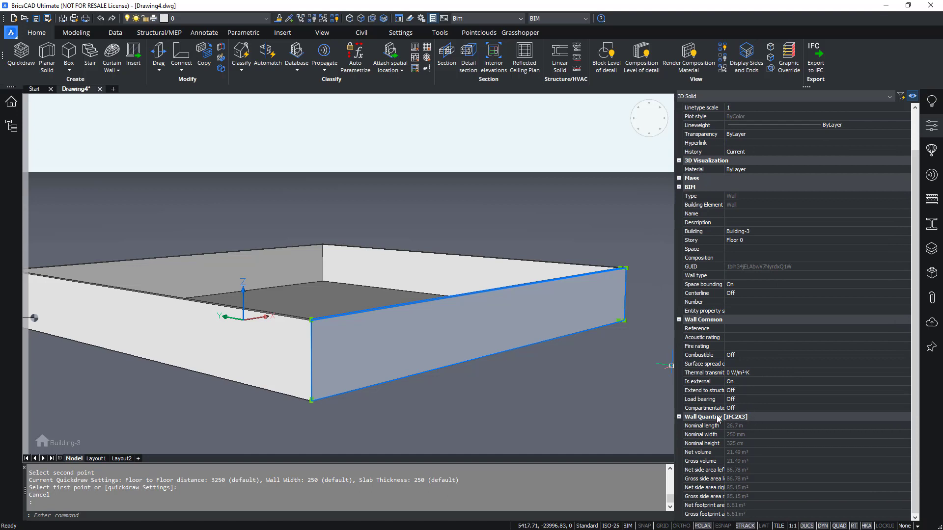
pyautogui.press('Escape')
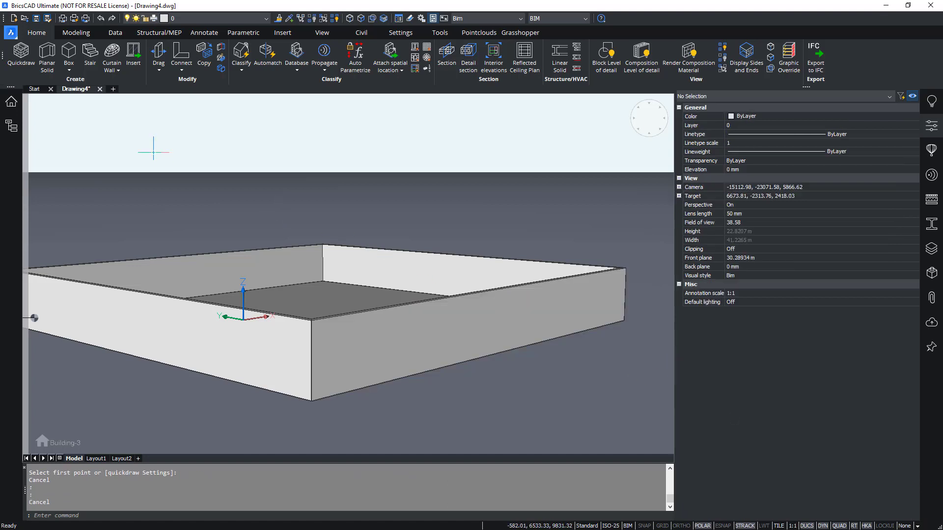
# Create a new drawing from the Start page and save it as Drawing5.dwg.
pyautogui.click(35, 89)
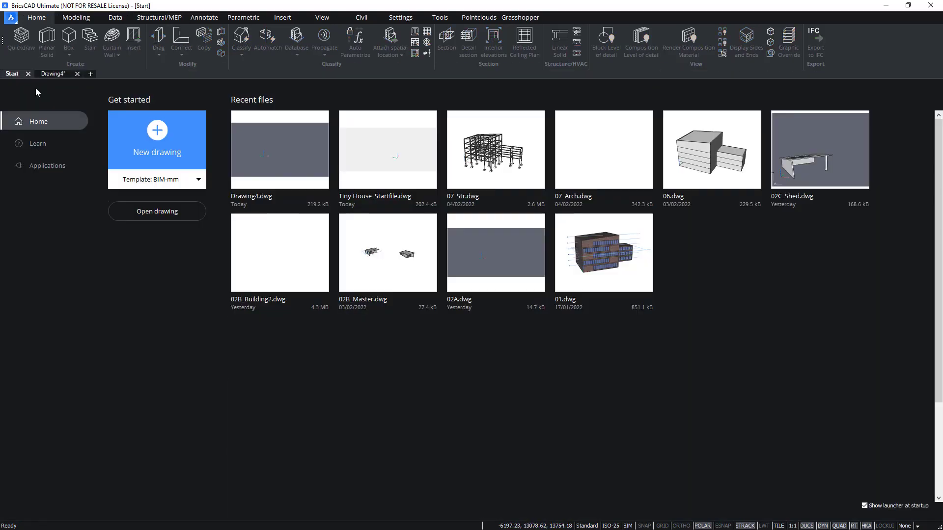
pyautogui.click(155, 151)
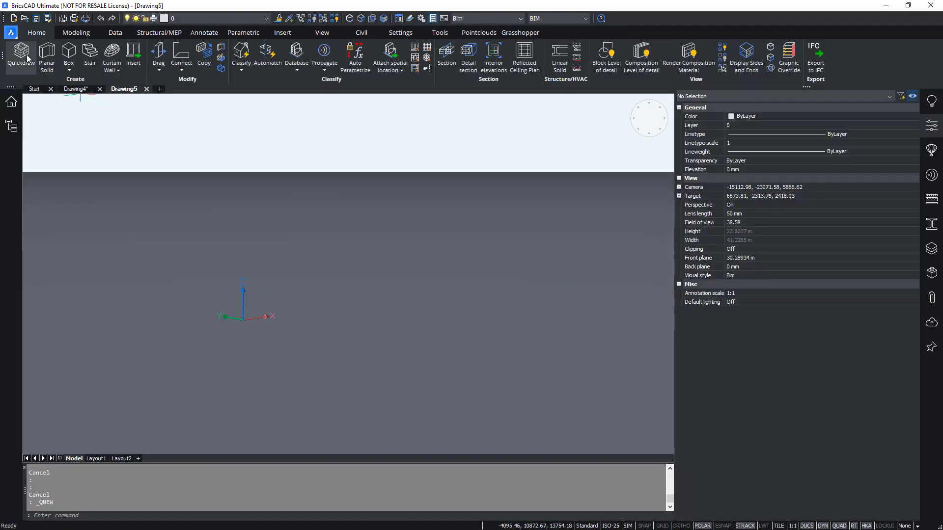
pyautogui.hotkey('ctrl', 's')
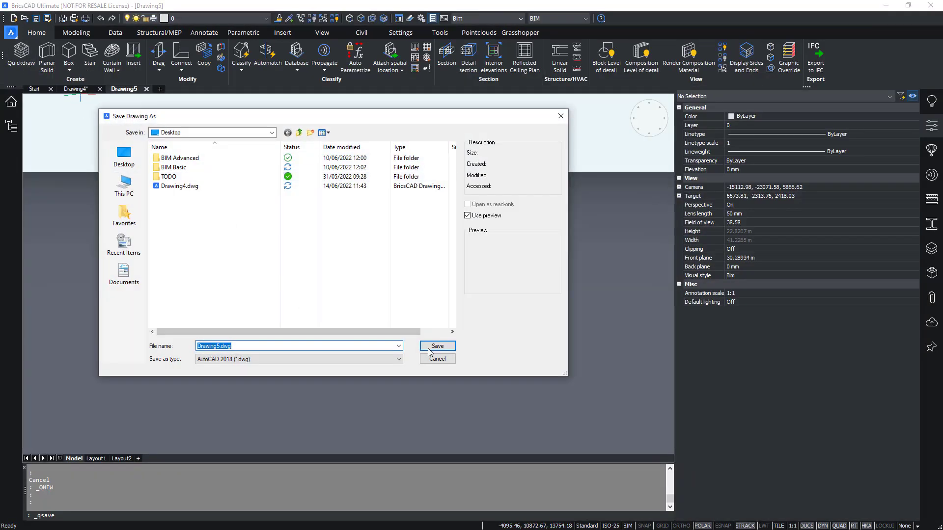
pyautogui.click(437, 346)
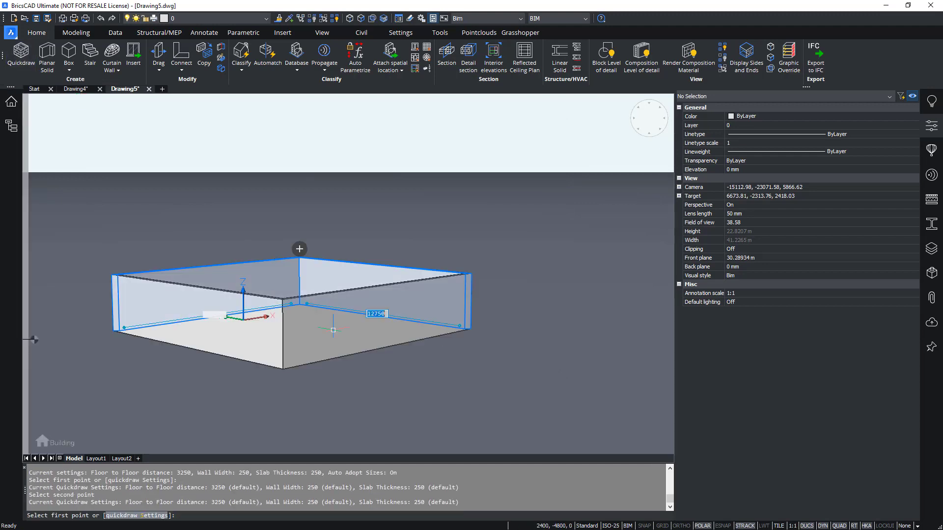
# Set a Status value on the front-right wall, then inspect the right wall's properties.
pyautogui.press('Escape')
pyautogui.click(335, 329)
pyautogui.scroll(-3, 836, 437)
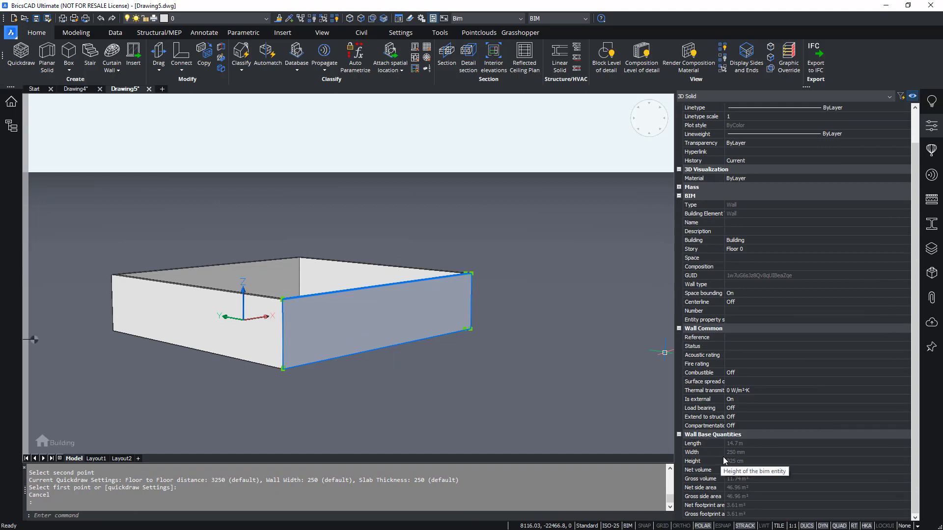
pyautogui.click(738, 347)
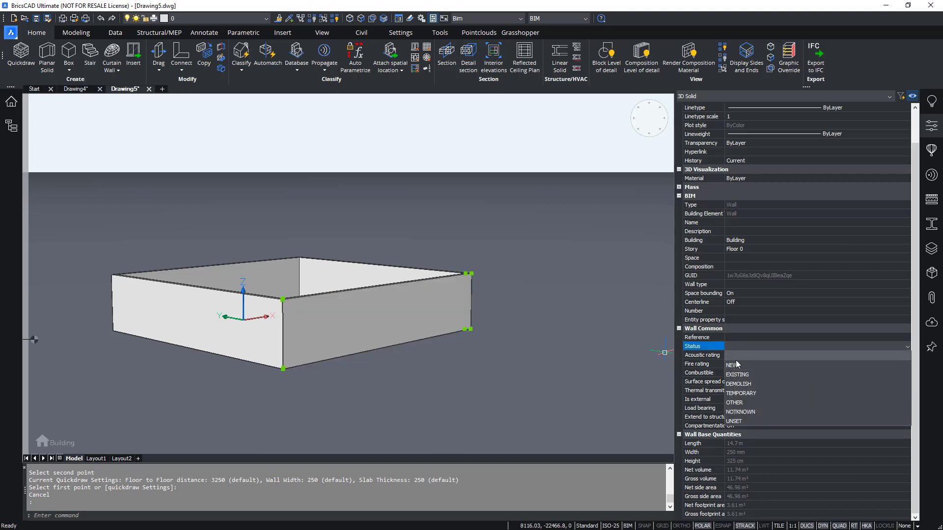
pyautogui.click(766, 394)
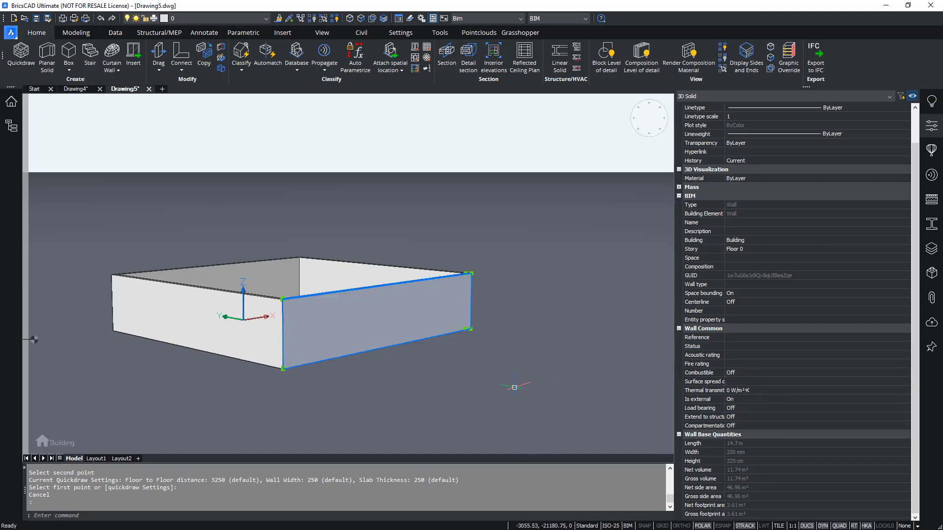
pyautogui.press('Escape')
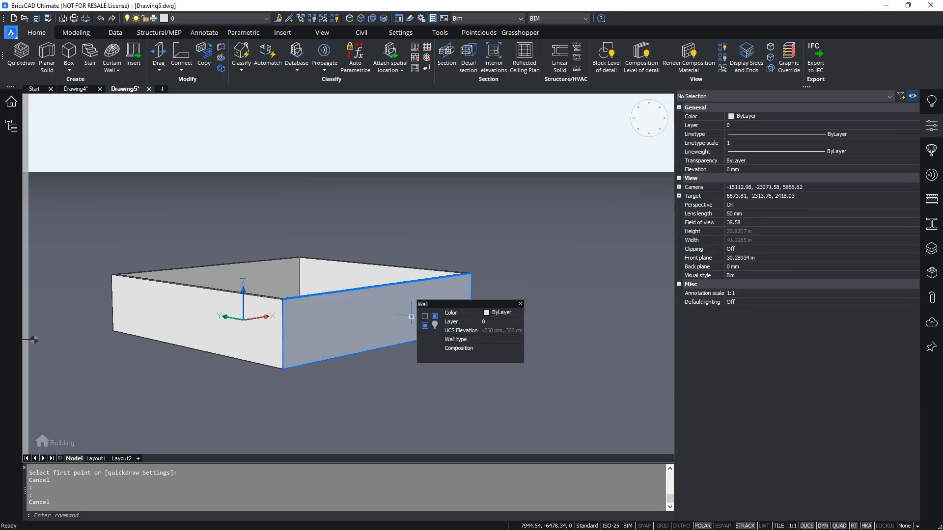
pyautogui.click(443, 316)
pyautogui.scroll(-3, 778, 412)
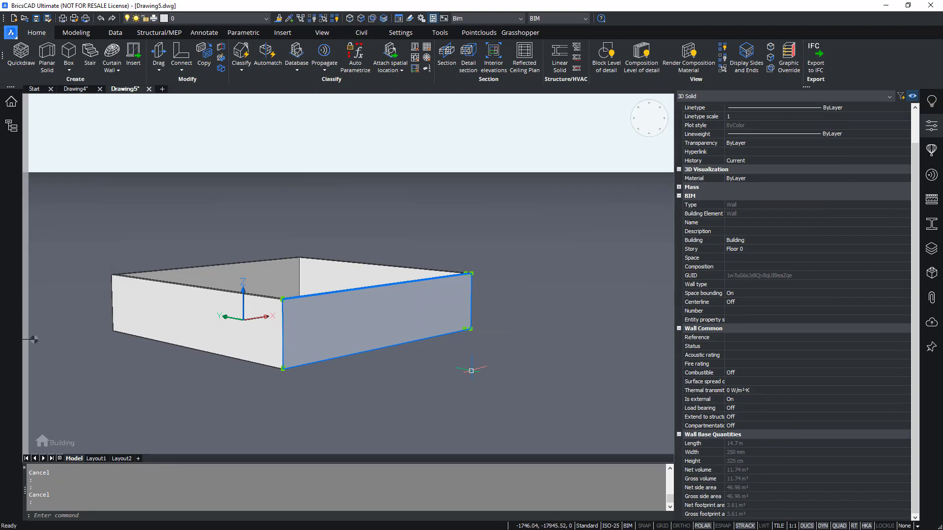
pyautogui.press('Escape')
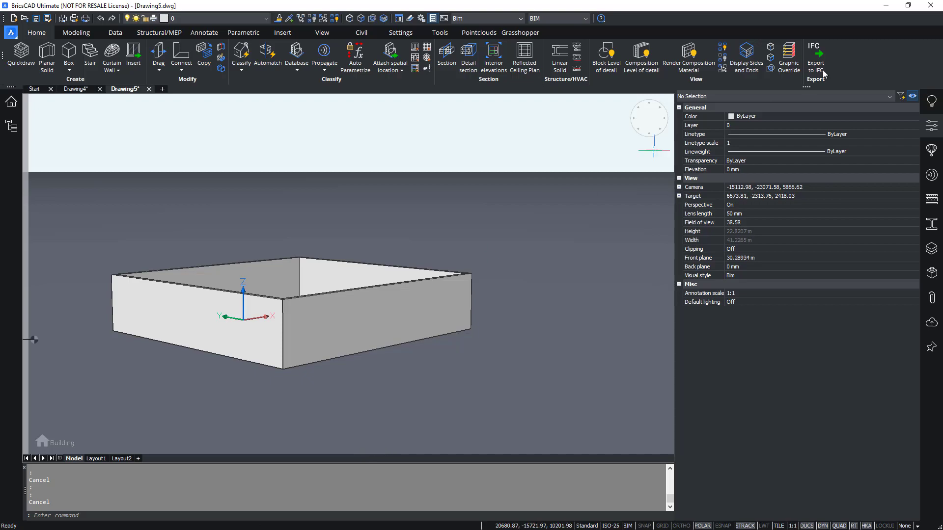
# Minimize BricsCAD and find exportmapping.txt in BIM Advanced > 01. Collaboration > Starter files.
pyautogui.click(885, 5)
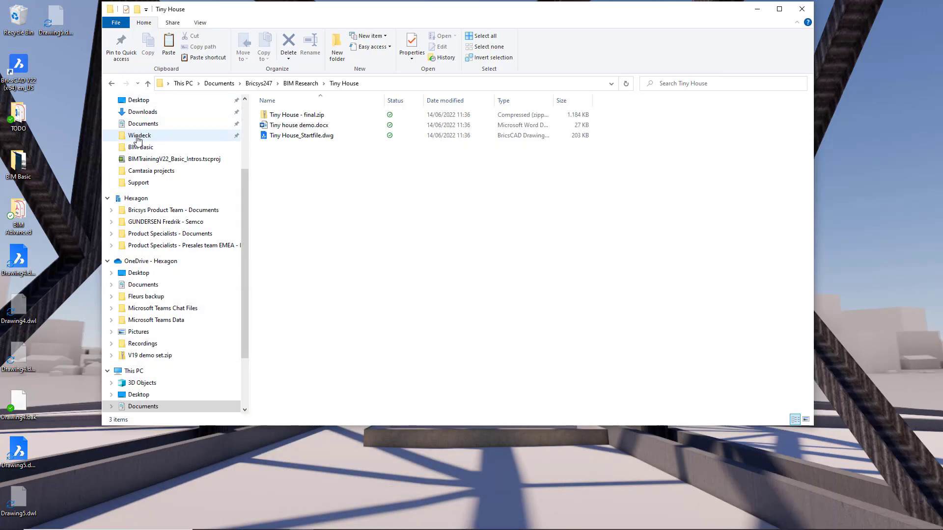
pyautogui.moveTo(140, 100)
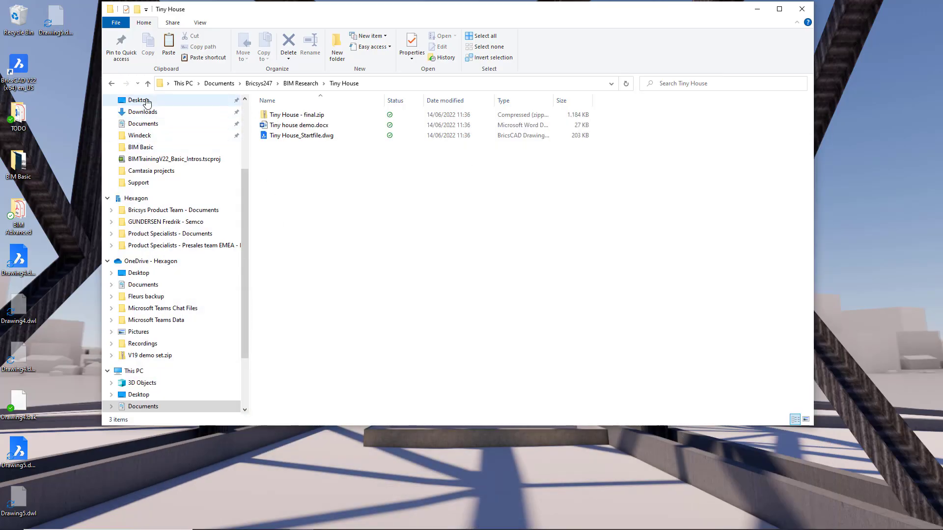
pyautogui.click(145, 103)
pyautogui.doubleClick(291, 125)
pyautogui.click(214, 83)
pyautogui.doubleClick(294, 115)
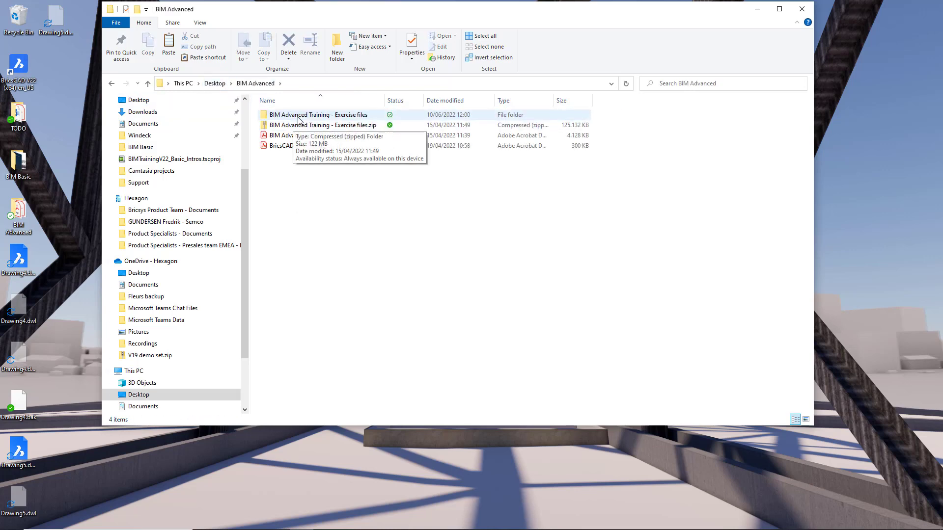
pyautogui.doubleClick(303, 115)
pyautogui.doubleClick(304, 118)
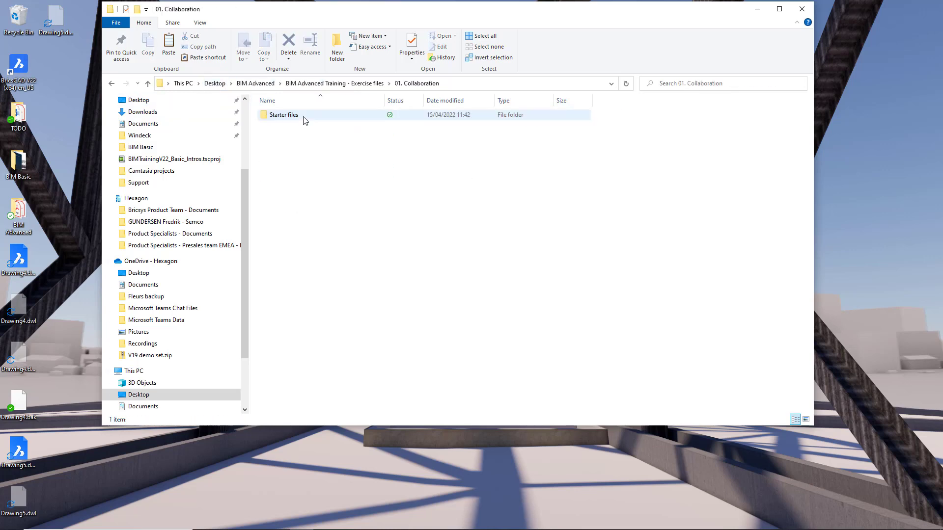
pyautogui.doubleClick(305, 118)
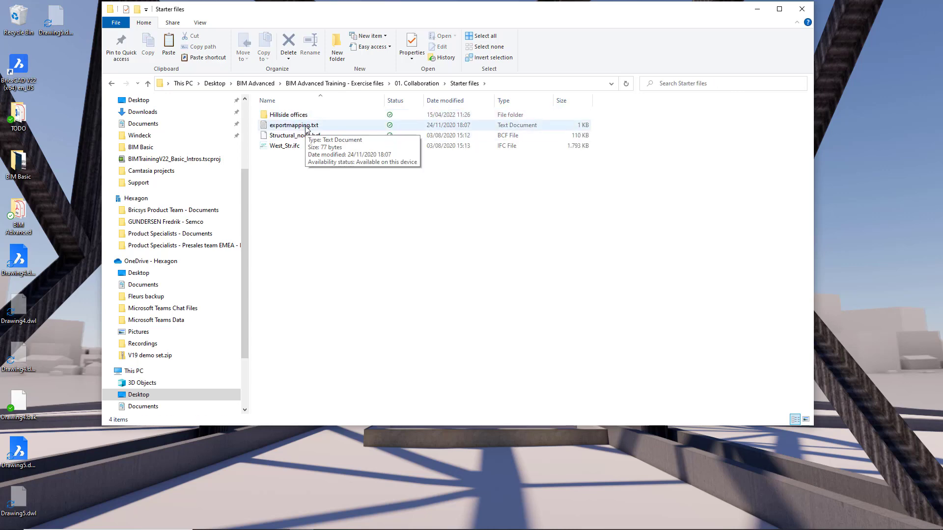
pyautogui.click(307, 128)
pyautogui.rightClick(307, 129)
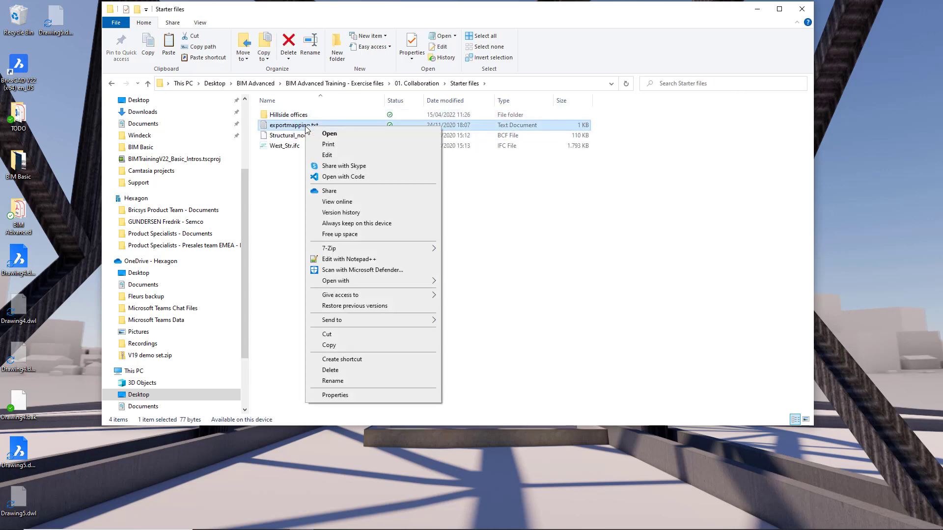
# In exportmapping.txt, map BimDbFooting to IfcColumn and set BimDbFurnishingElement and BimDbFlowTerminal to skip.
pyautogui.click(338, 262)
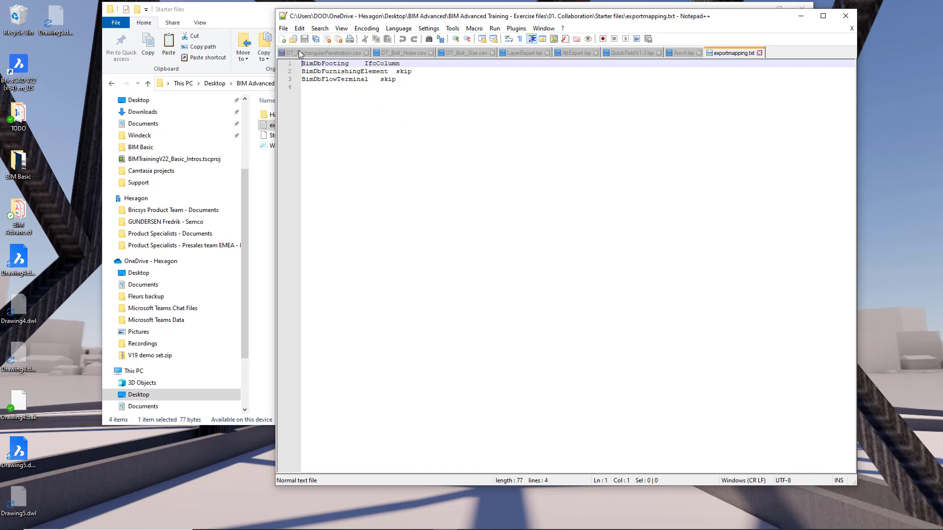
pyautogui.doubleClick(323, 65)
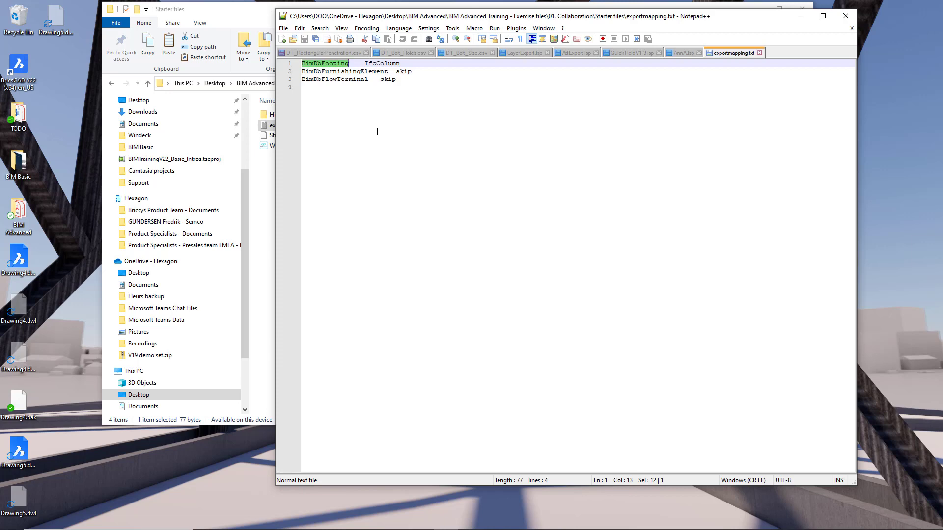
pyautogui.doubleClick(381, 65)
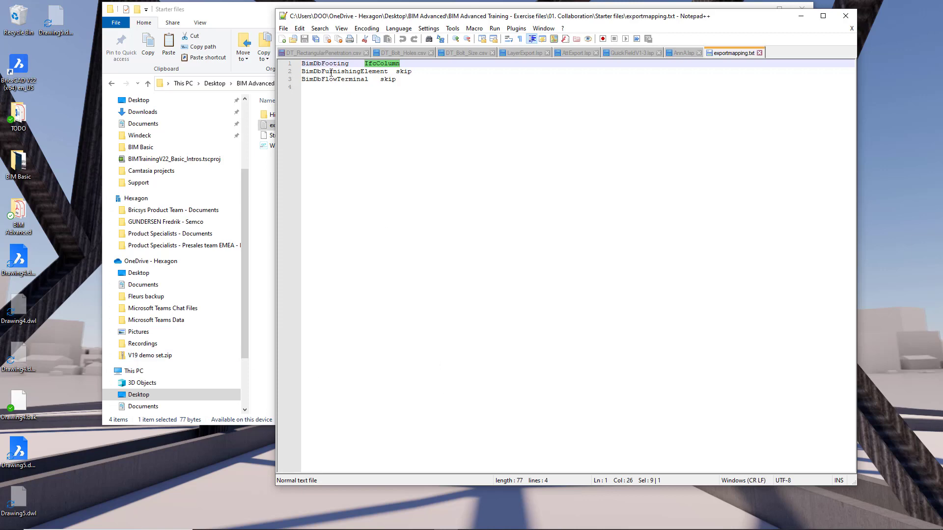
pyautogui.click(330, 72)
pyautogui.doubleClick(329, 71)
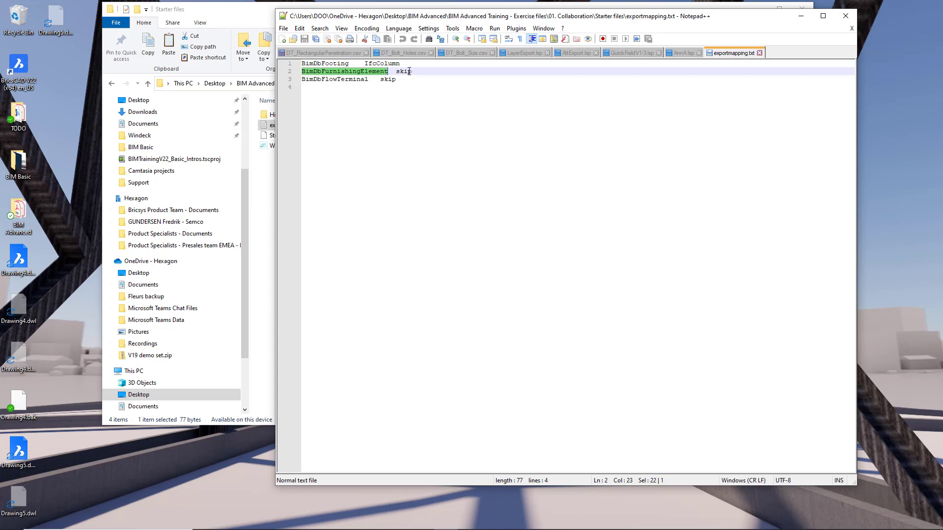
pyautogui.doubleClick(405, 77)
pyautogui.click(406, 78)
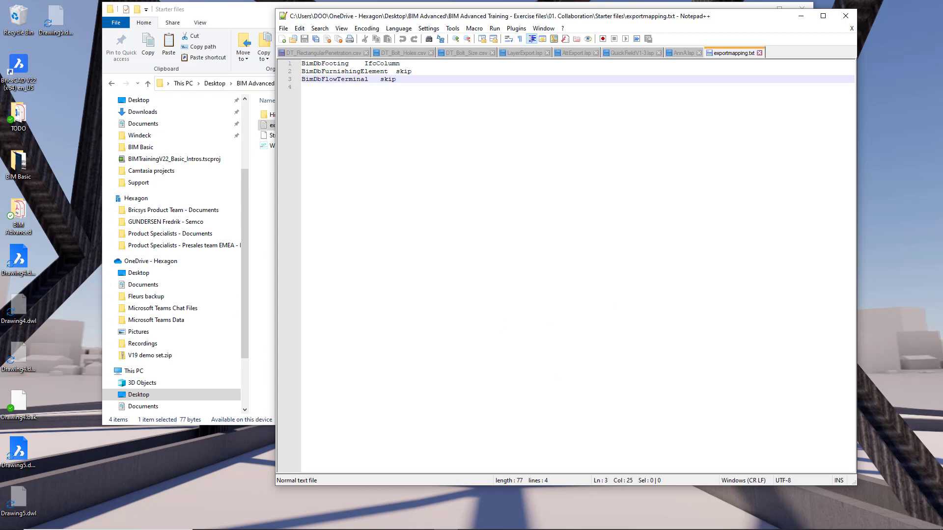
# Open MainBuilding.dwg from Starter files > Hillside offices via the Start page.
pyautogui.click(419, 521)
pyautogui.click(34, 89)
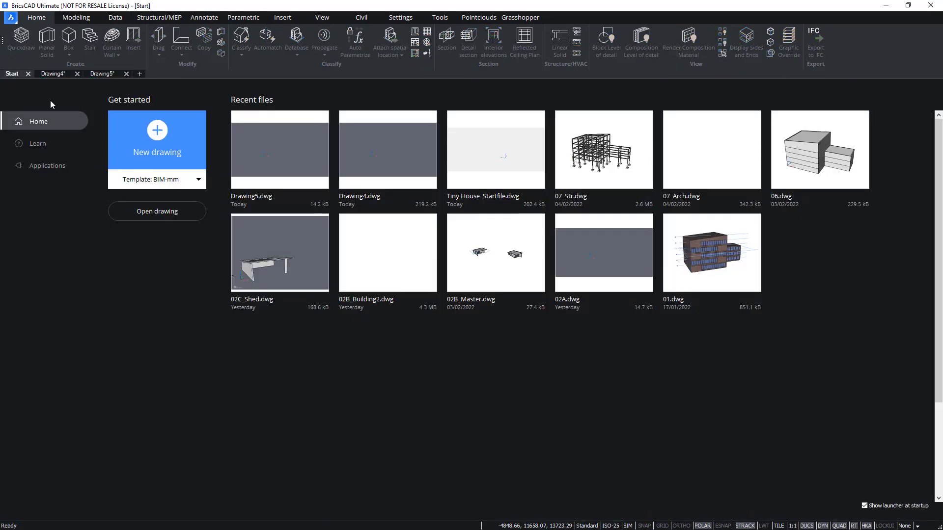
pyautogui.click(168, 215)
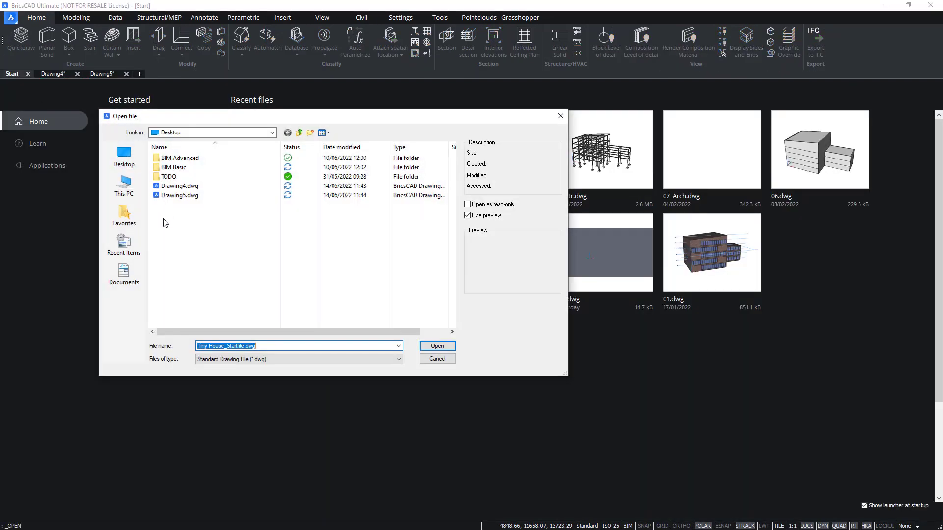
pyautogui.doubleClick(181, 158)
pyautogui.doubleClick(181, 158)
pyautogui.click(181, 163)
pyautogui.doubleClick(182, 160)
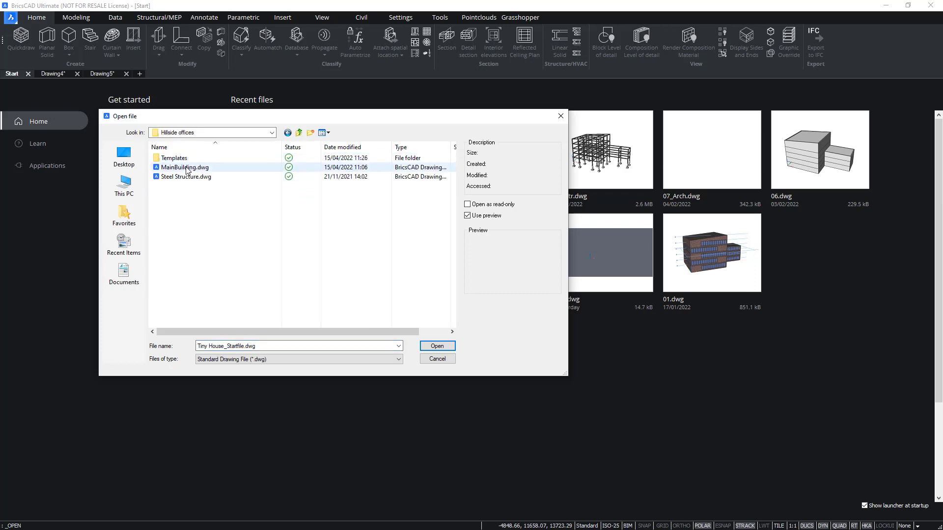
pyautogui.click(187, 169)
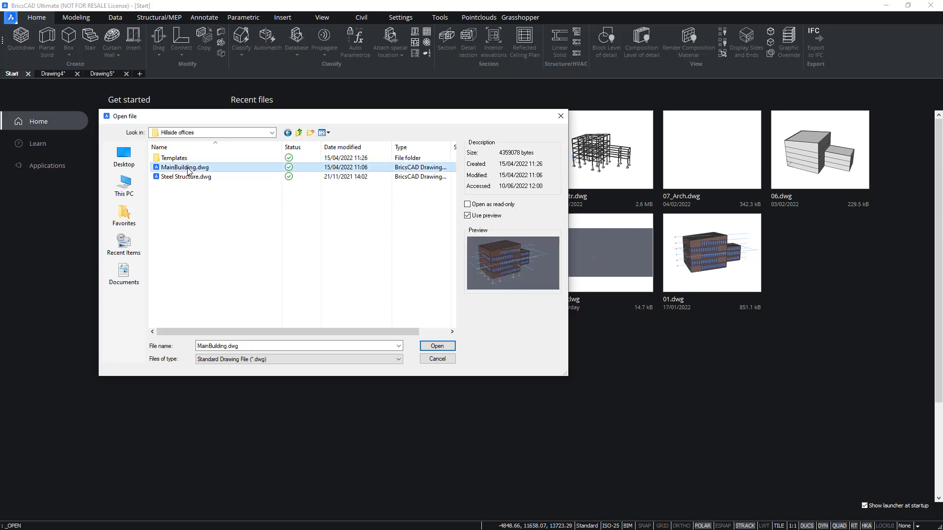
pyautogui.click(437, 346)
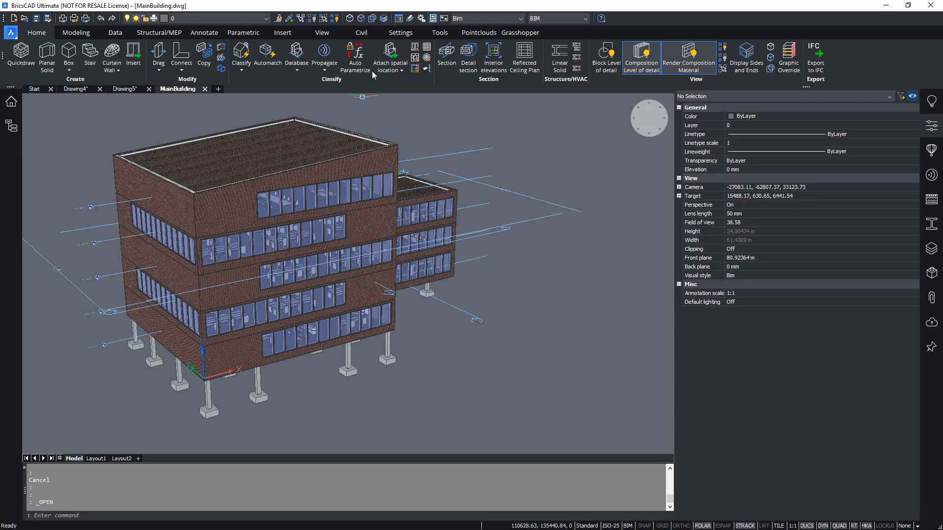
# In Settings, go to Import and Export > IFC and browse for the Export mapping file path.
pyautogui.click(422, 19)
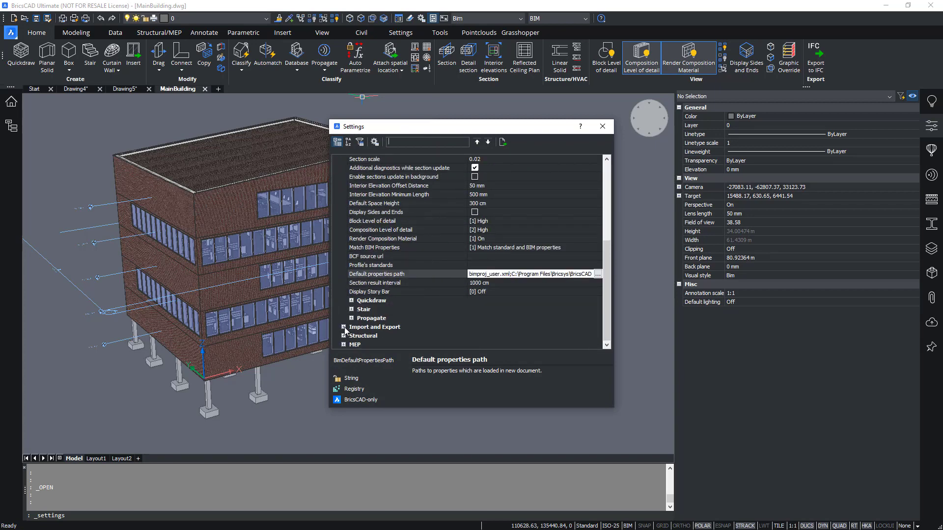
pyautogui.click(343, 327)
pyautogui.click(353, 319)
pyautogui.scroll(-6, 355, 314)
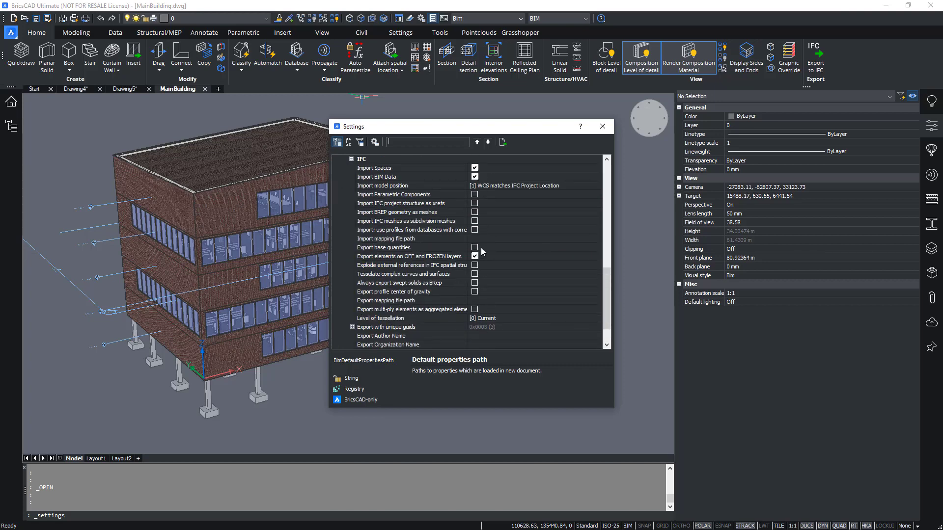
pyautogui.click(482, 300)
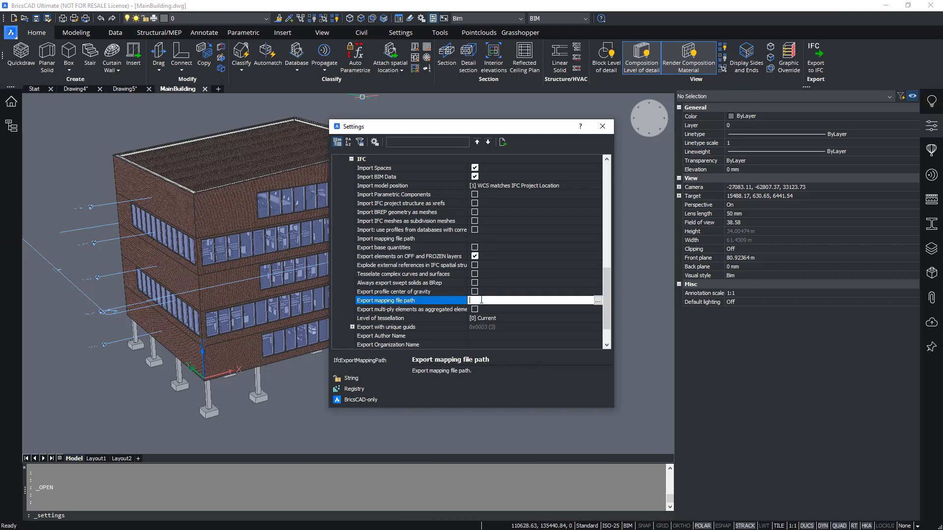
pyautogui.click(598, 301)
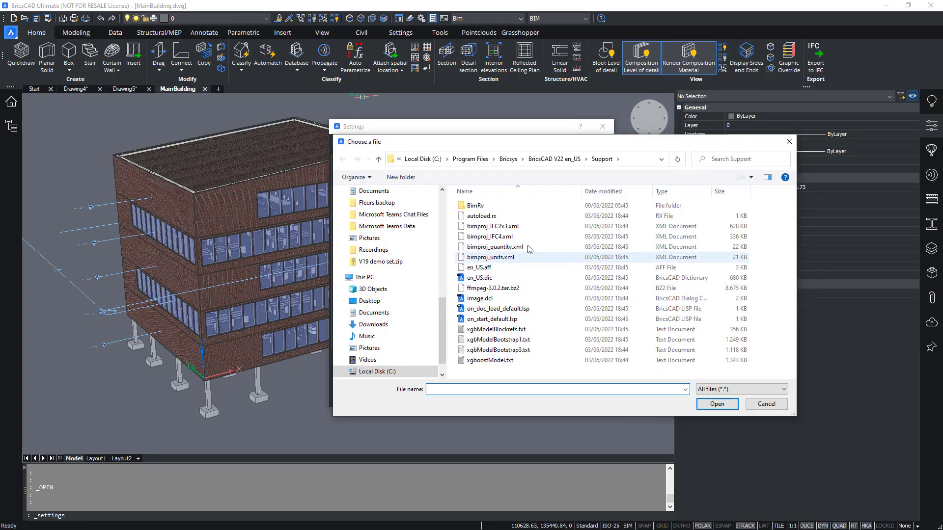
pyautogui.scroll(2, 395, 299)
pyautogui.scroll(2, 393, 294)
pyautogui.scroll(2, 391, 287)
pyautogui.scroll(2, 391, 287)
pyautogui.scroll(1, 390, 290)
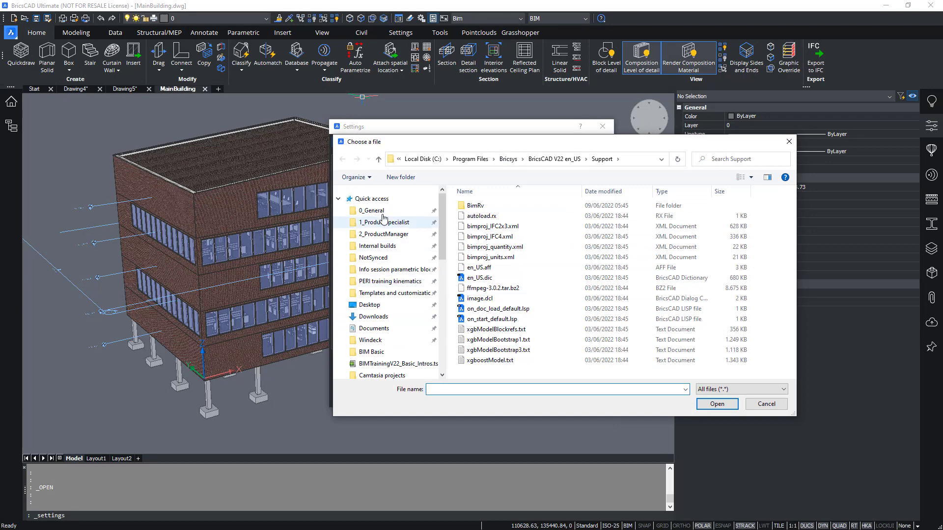
# Choose exportmapping.txt from the 01. Collaboration Starter files folder and close Settings.
pyautogui.click(374, 306)
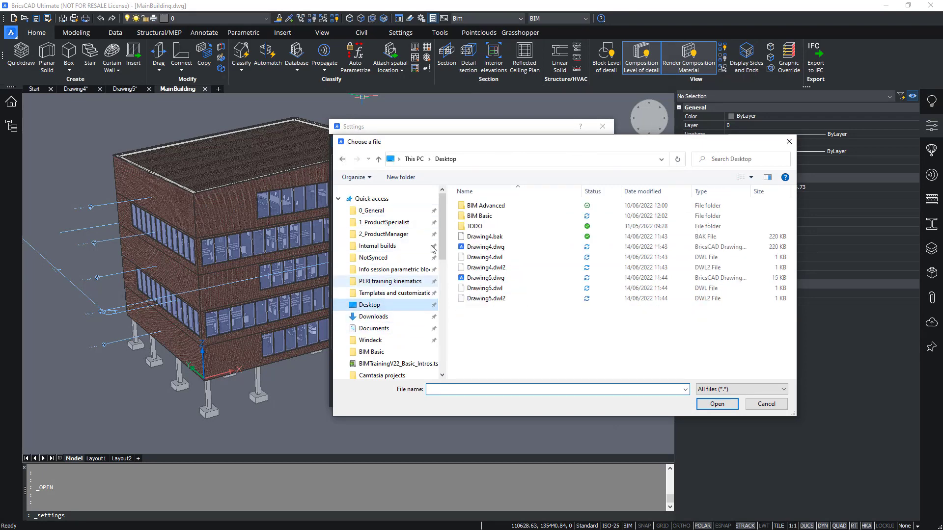
pyautogui.doubleClick(488, 208)
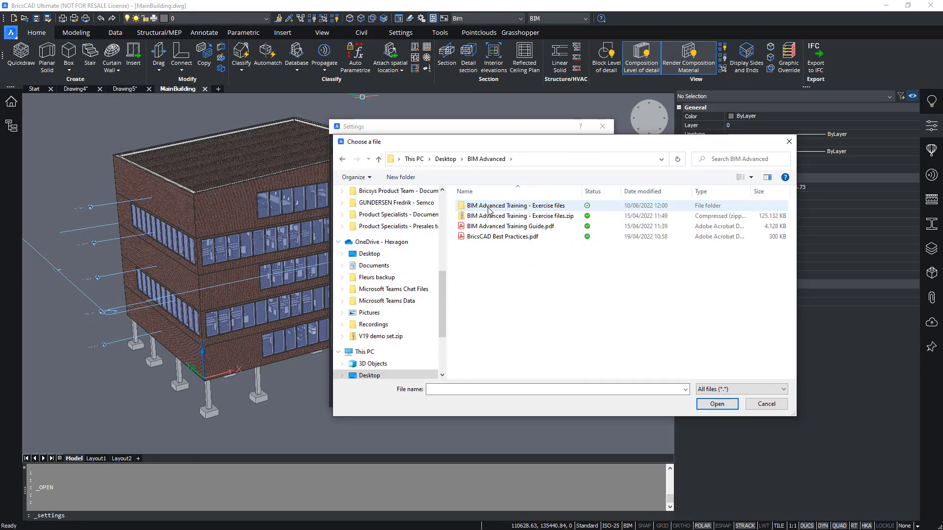
pyautogui.doubleClick(488, 210)
pyautogui.doubleClick(489, 210)
pyautogui.click(489, 210)
pyautogui.doubleClick(489, 211)
pyautogui.click(489, 215)
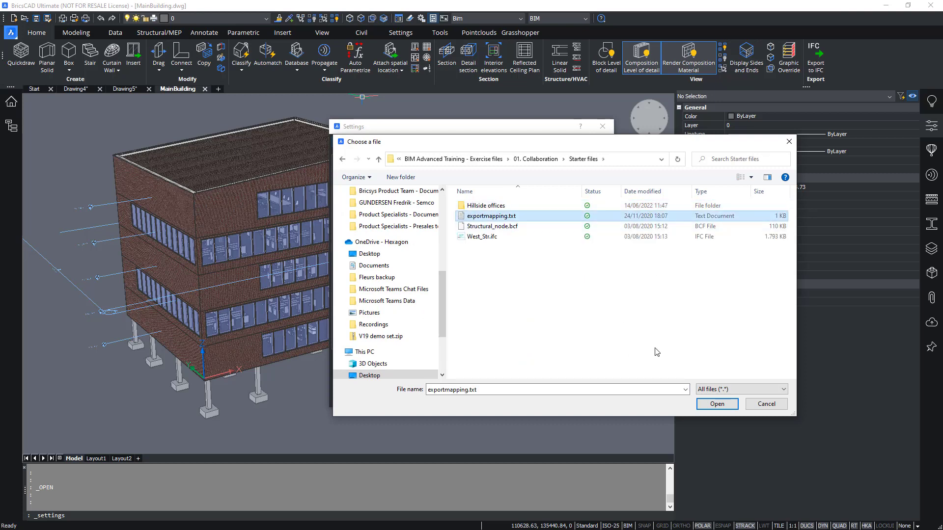
pyautogui.click(717, 404)
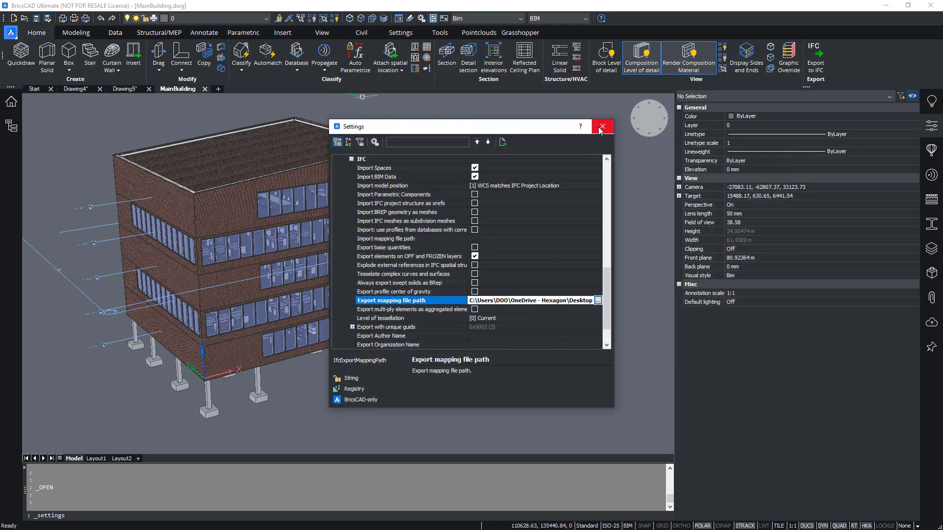
pyautogui.click(600, 129)
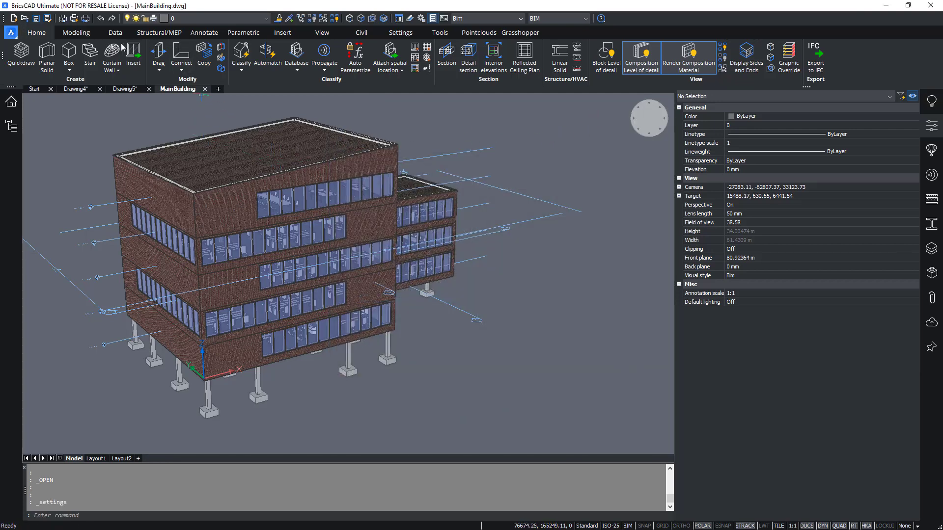
# Export the entire model as MainBuilding.ifc using the IFC2X3 schema.
pyautogui.click(819, 62)
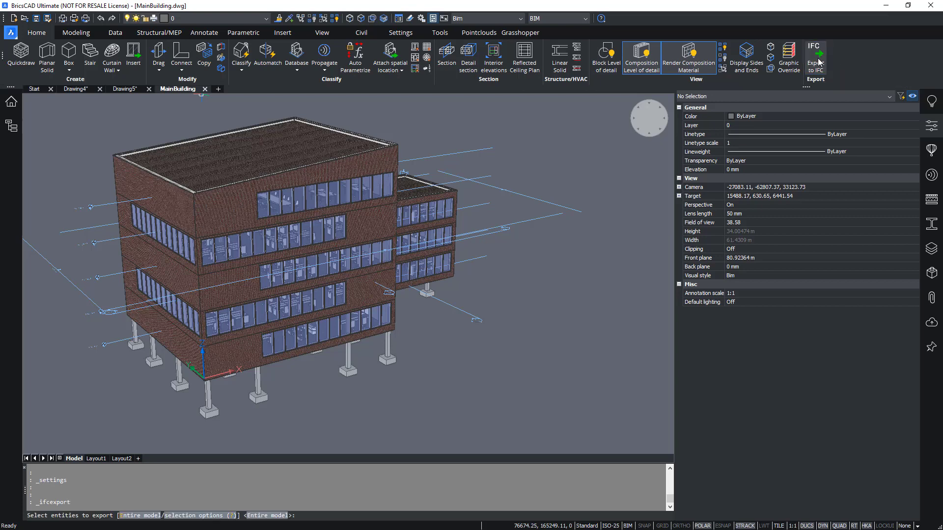
pyautogui.click(272, 518)
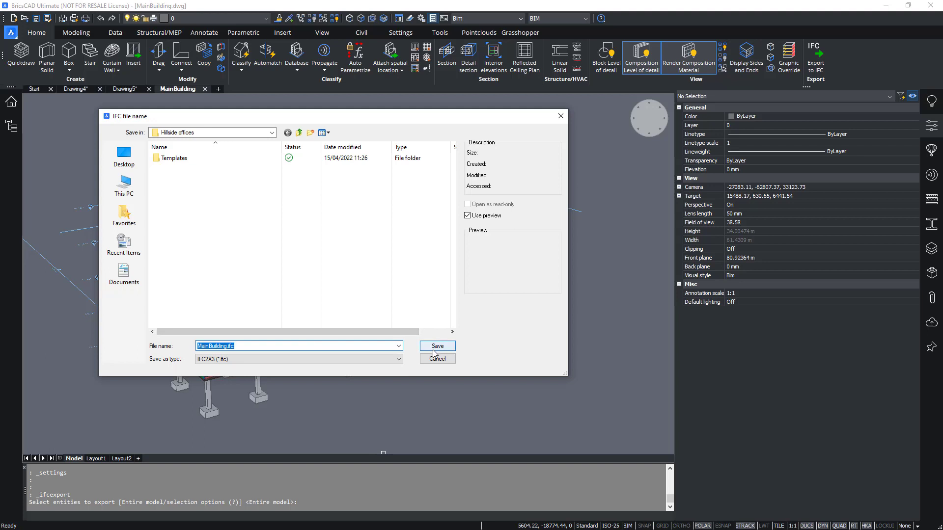
pyautogui.click(376, 360)
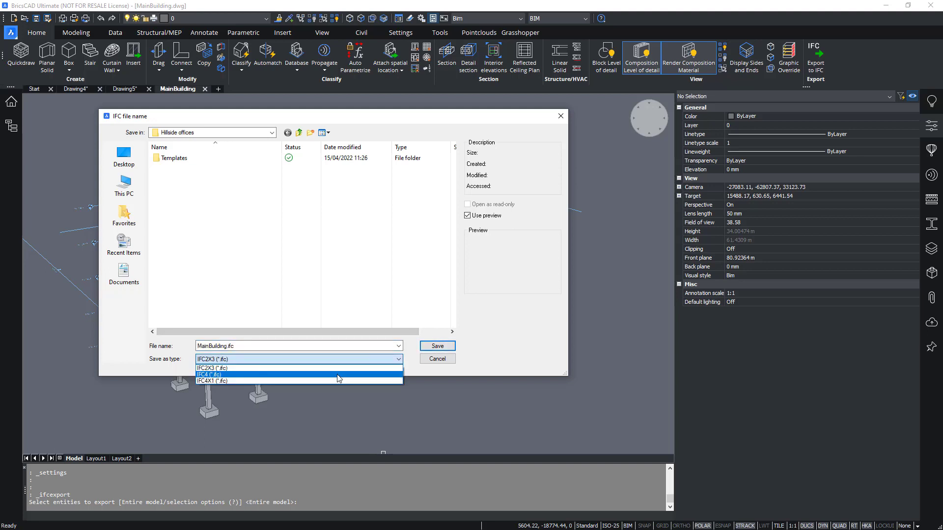
pyautogui.click(306, 368)
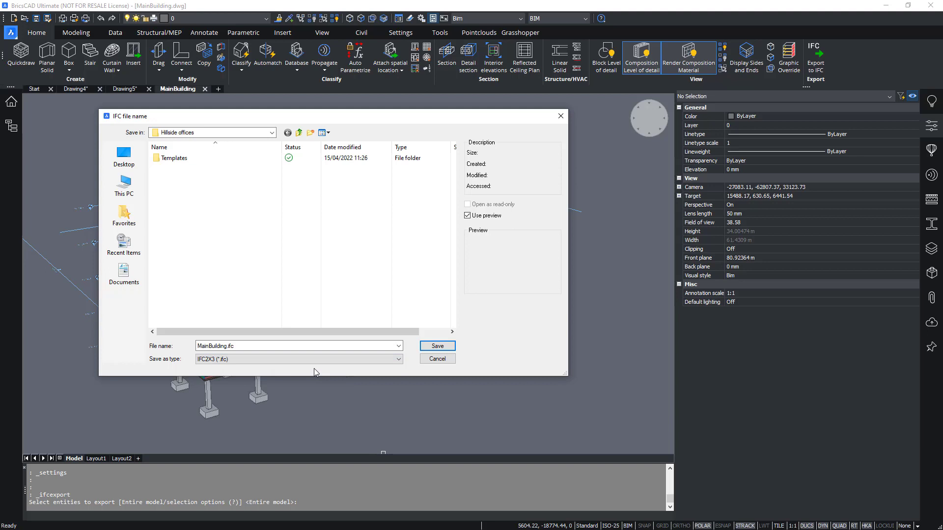
pyautogui.click(316, 359)
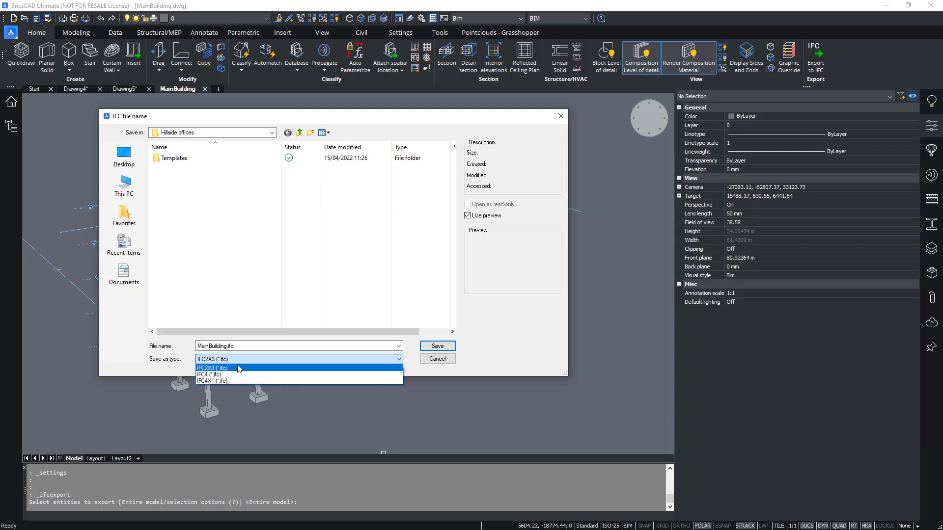
pyautogui.click(242, 368)
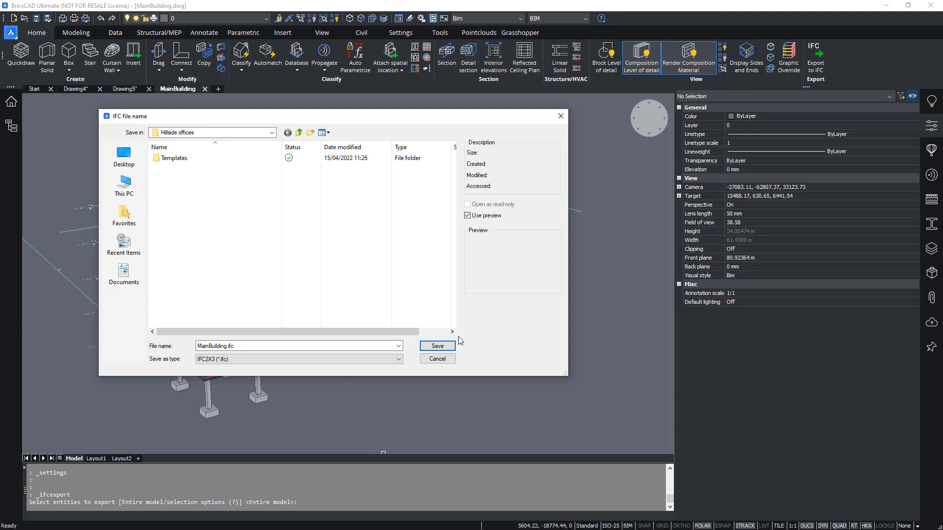
pyautogui.click(273, 361)
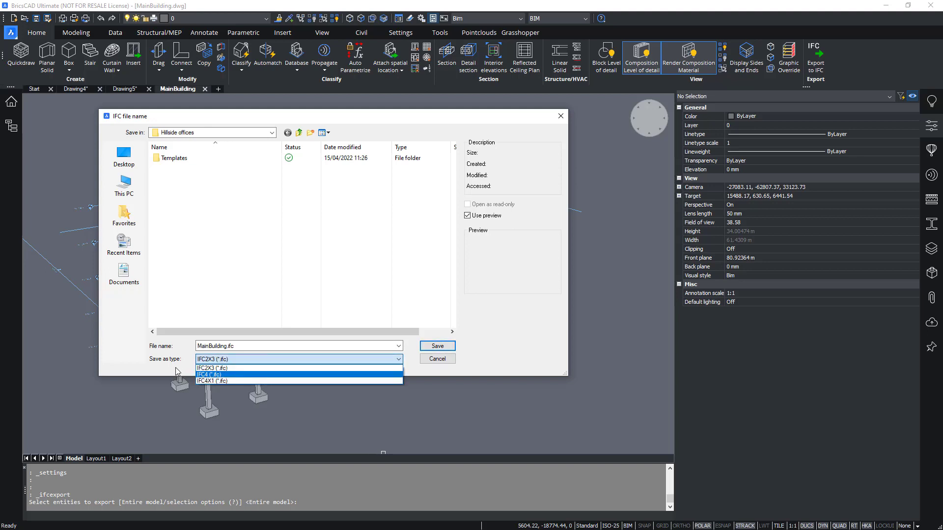
pyautogui.click(244, 368)
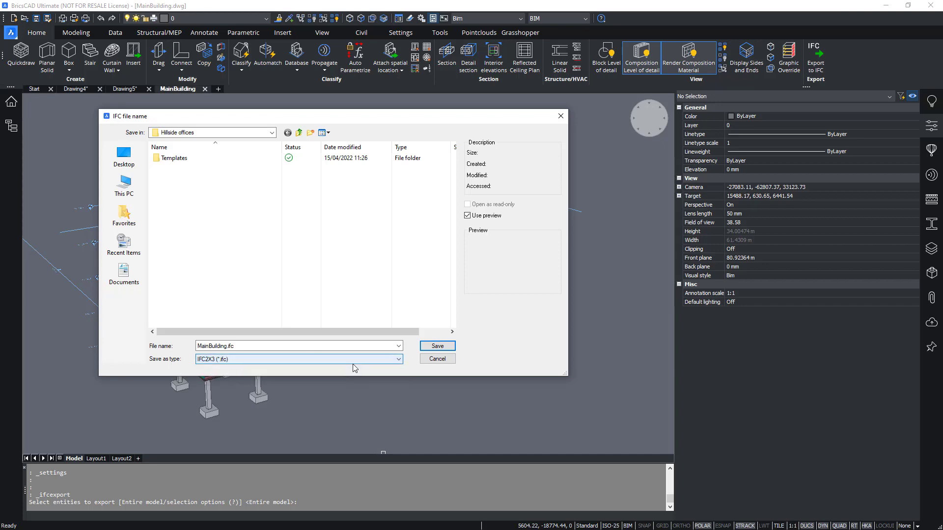
pyautogui.click(445, 348)
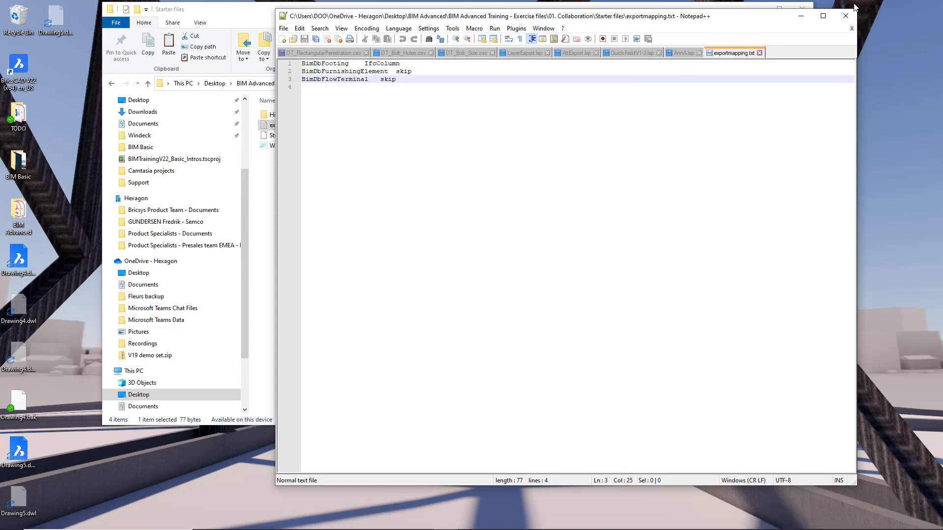
# Close Notepad++ and the old Explorer window, then open Hillside offices\MainBuilding.ifc in BIMvision.
pyautogui.click(845, 15)
pyautogui.click(800, 9)
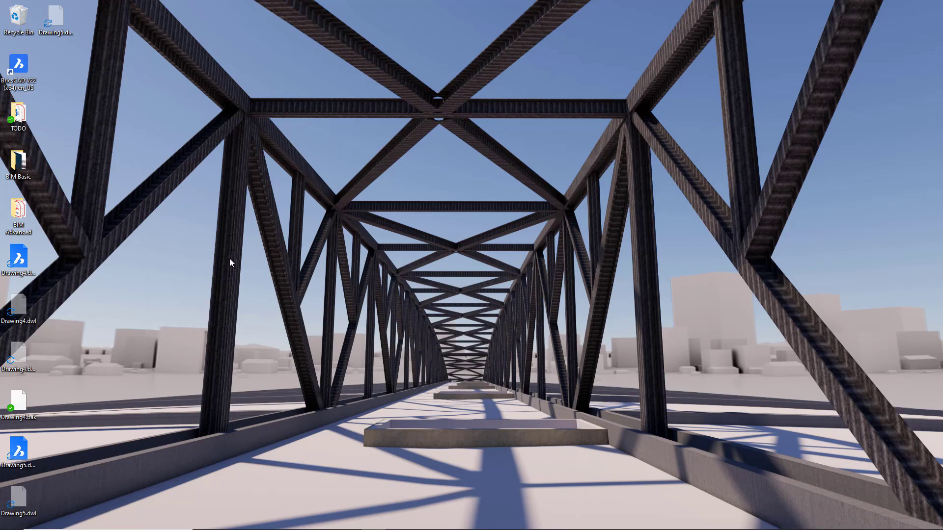
pyautogui.doubleClick(22, 212)
pyautogui.doubleClick(318, 128)
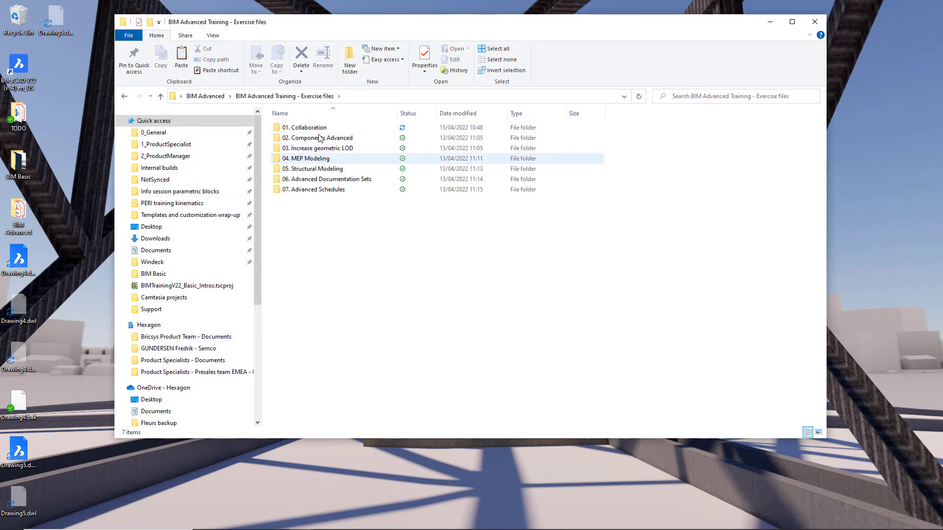
pyautogui.doubleClick(319, 129)
pyautogui.click(319, 129)
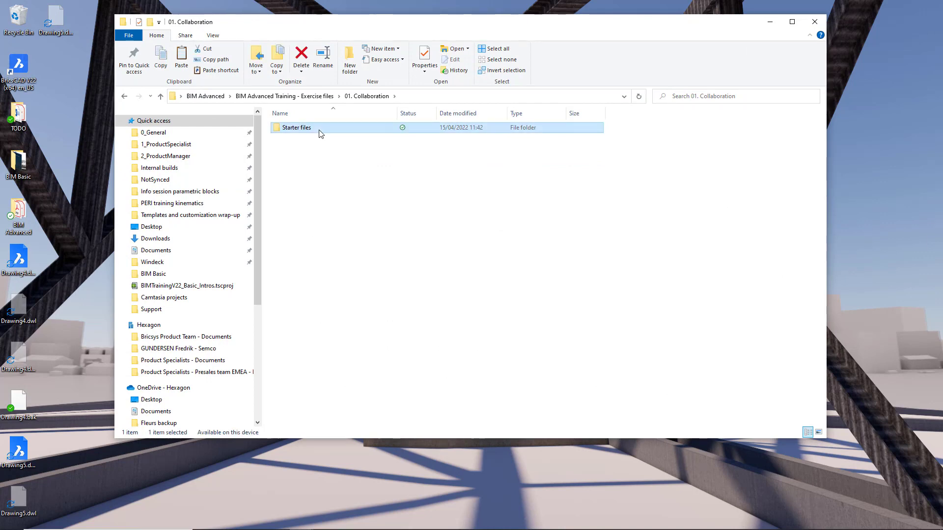
pyautogui.doubleClick(320, 132)
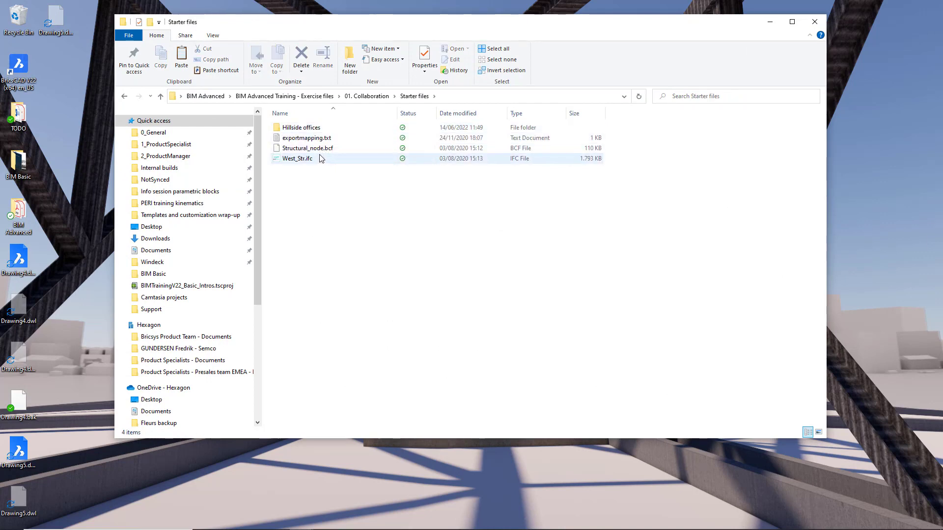
pyautogui.doubleClick(320, 129)
pyautogui.doubleClick(321, 212)
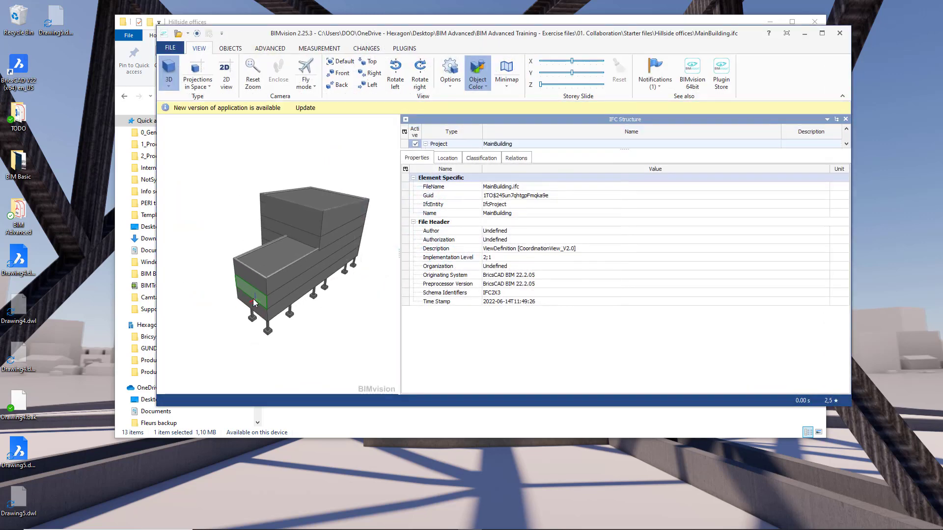
# Orbit the MainBuilding model, check a base column's IfcColumn properties, then close BIMvision.
pyautogui.moveTo(253, 304); pyautogui.dragTo(416, 278)
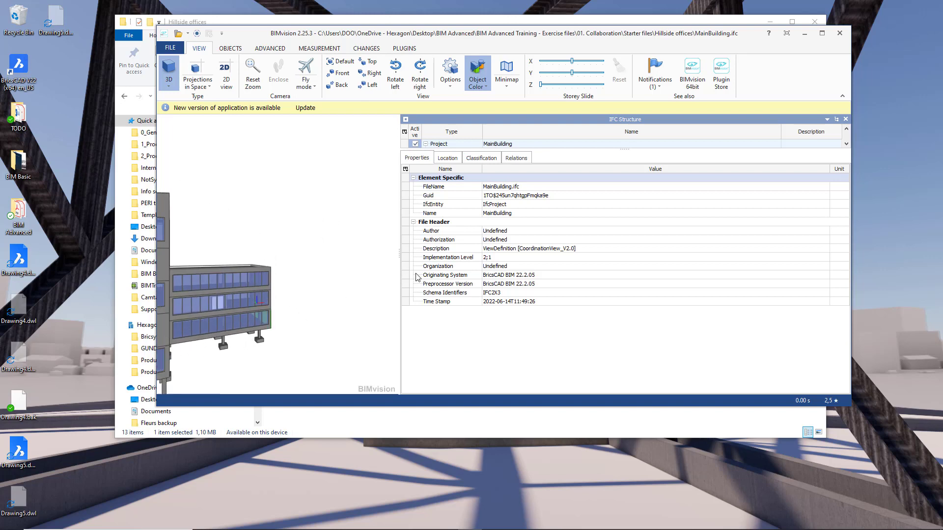
pyautogui.scroll(-2, 222, 317)
pyautogui.scroll(2, 179, 325)
pyautogui.scroll(2, 180, 324)
pyautogui.scroll(3, 179, 324)
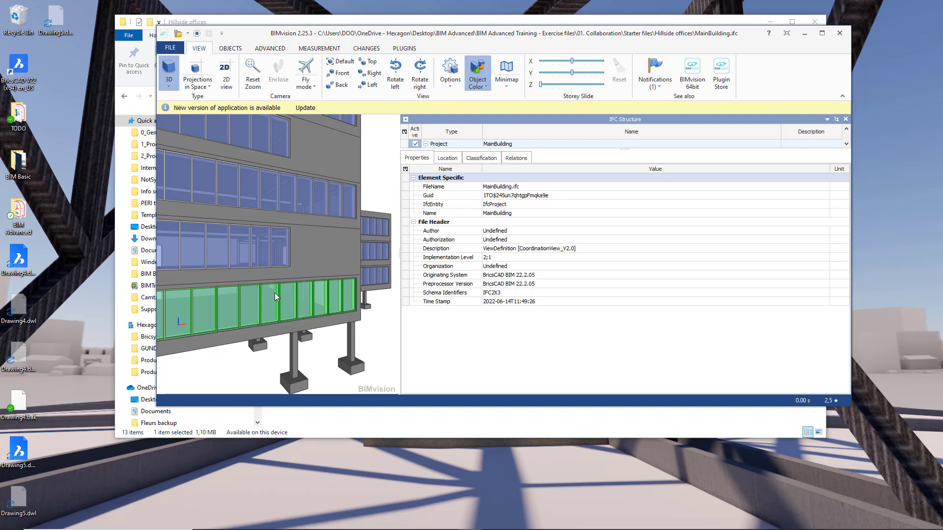
pyautogui.scroll(-2, 275, 292)
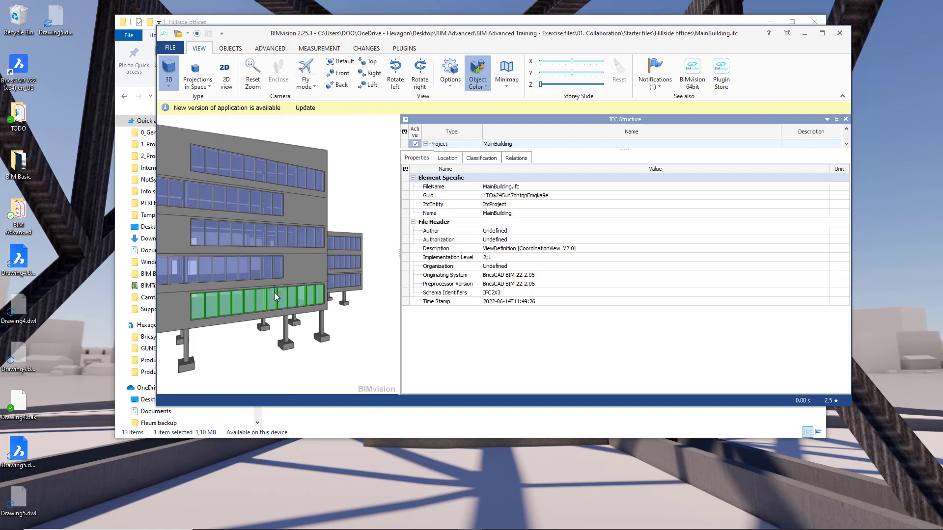
pyautogui.click(286, 345)
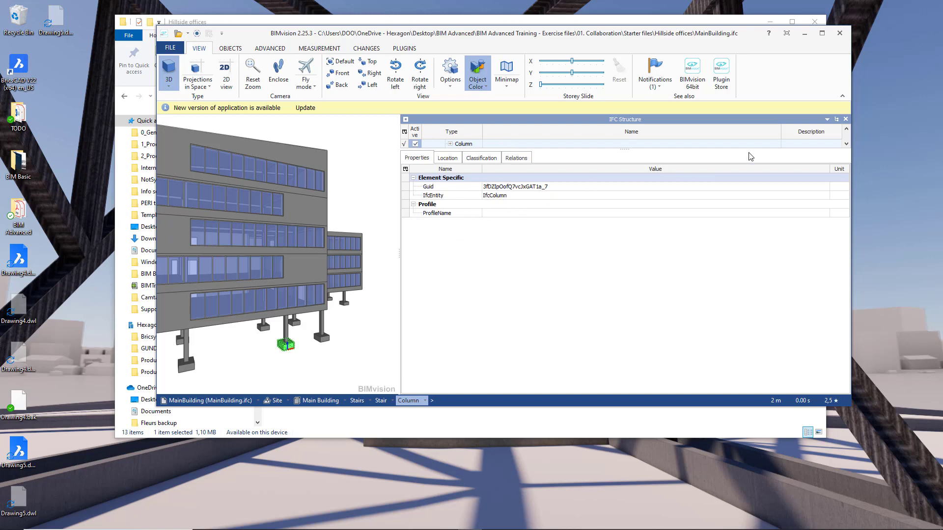
pyautogui.click(840, 33)
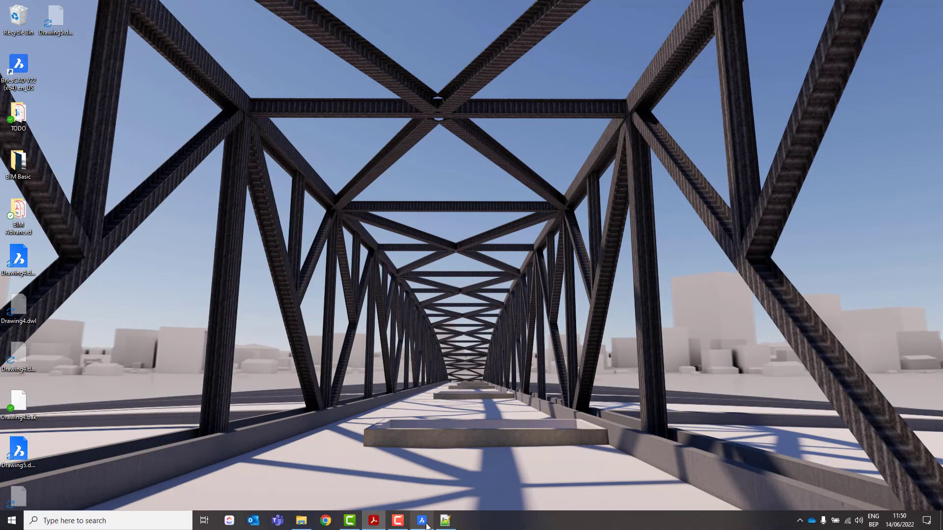
# Bring the BricsCAD MainBuilding drawing back to the front from the taskbar.
pyautogui.click(422, 521)
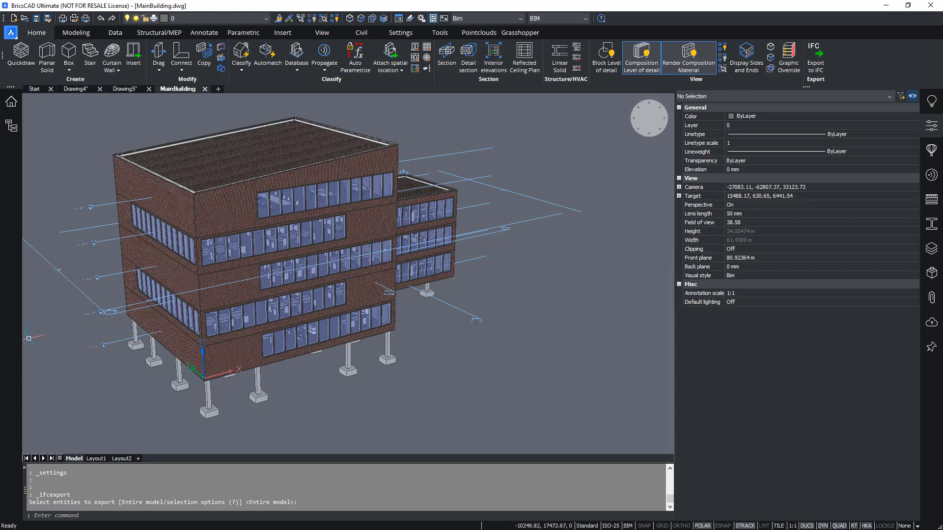
# Review the Export mapping file path under IFC export in SETTINGS.
pyautogui.moveTo(371, 407); pyautogui.dragTo(398, 424)
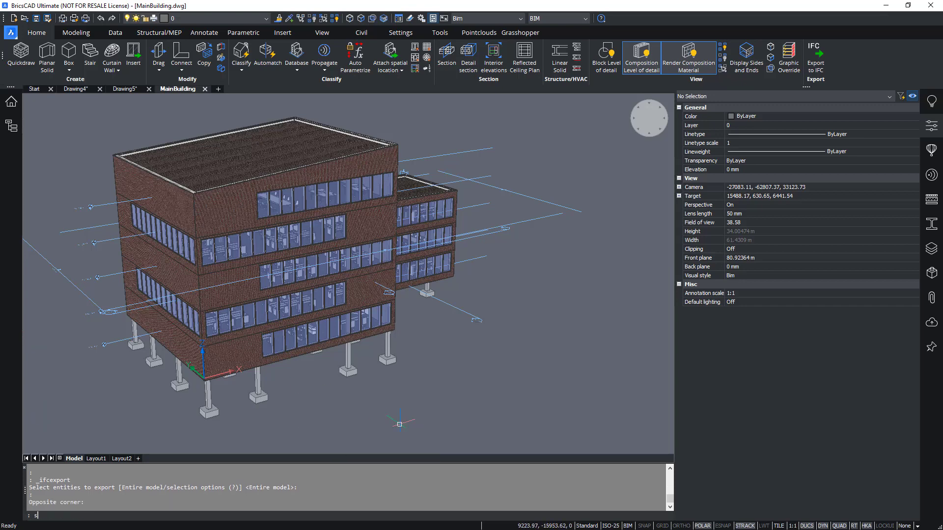
pyautogui.write('sett')
pyautogui.press('Return')
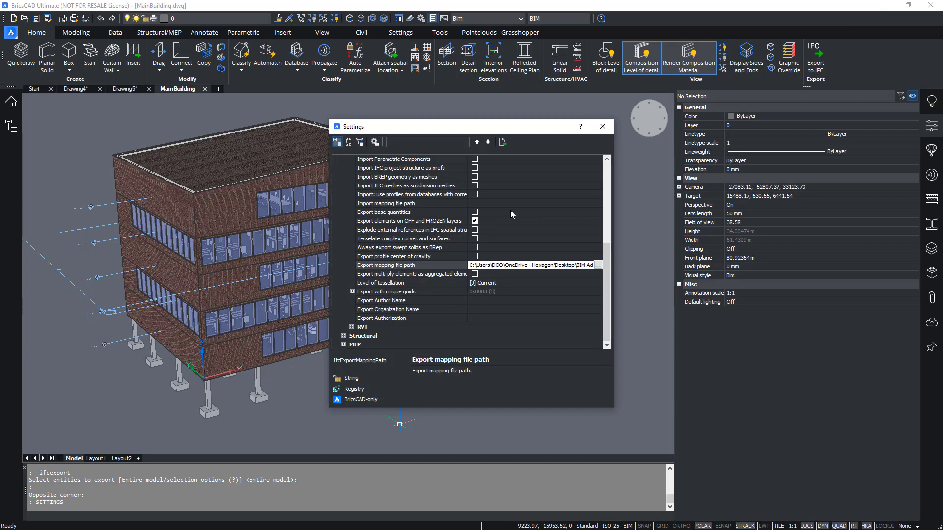
pyautogui.click(391, 205)
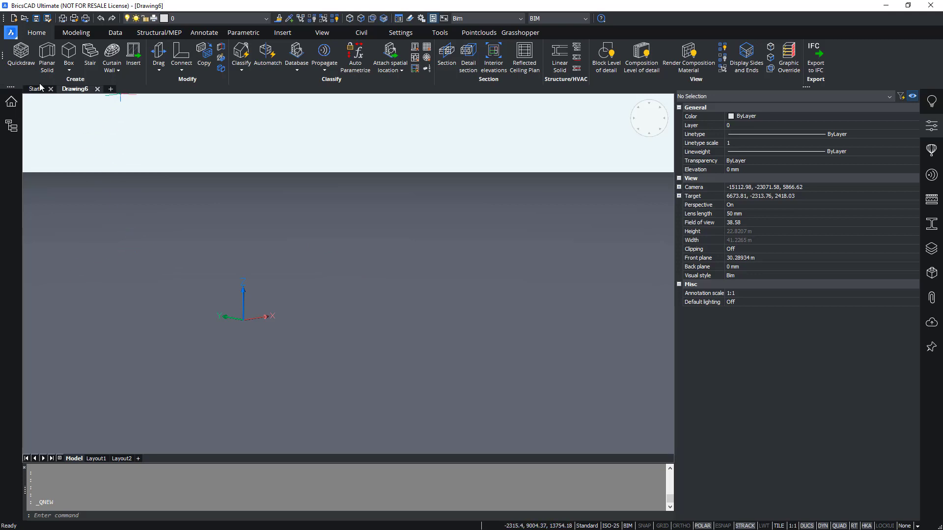
# Replace Drawing6 with a new drawing from the BIM template.
pyautogui.click(97, 89)
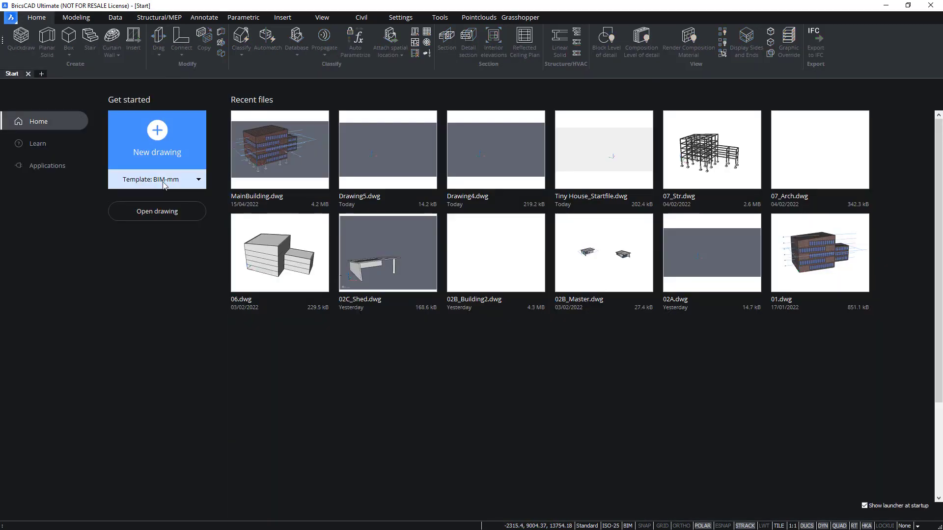
pyautogui.click(151, 150)
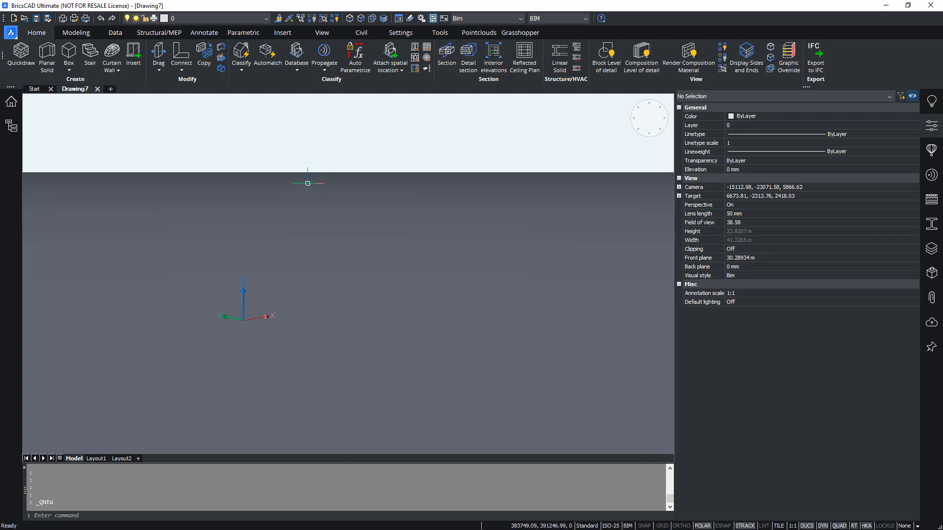
pyautogui.click(11, 32)
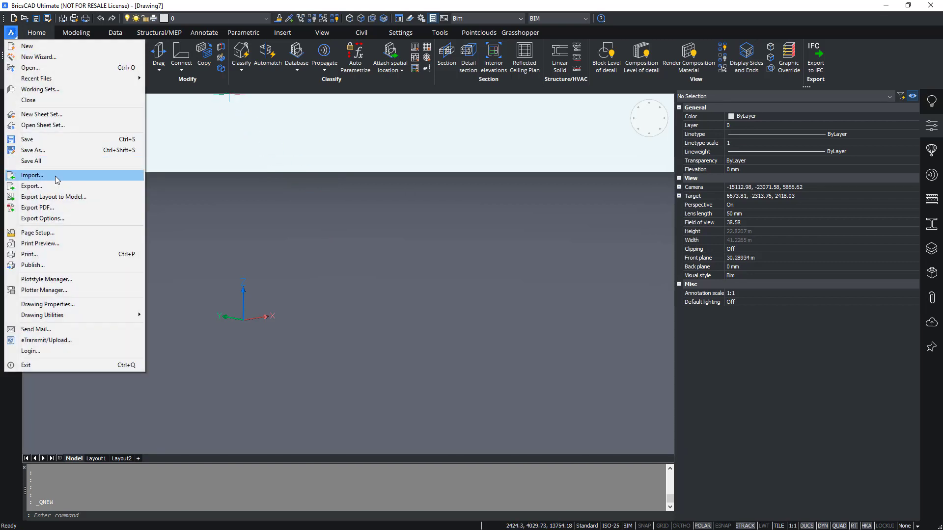
pyautogui.click(55, 177)
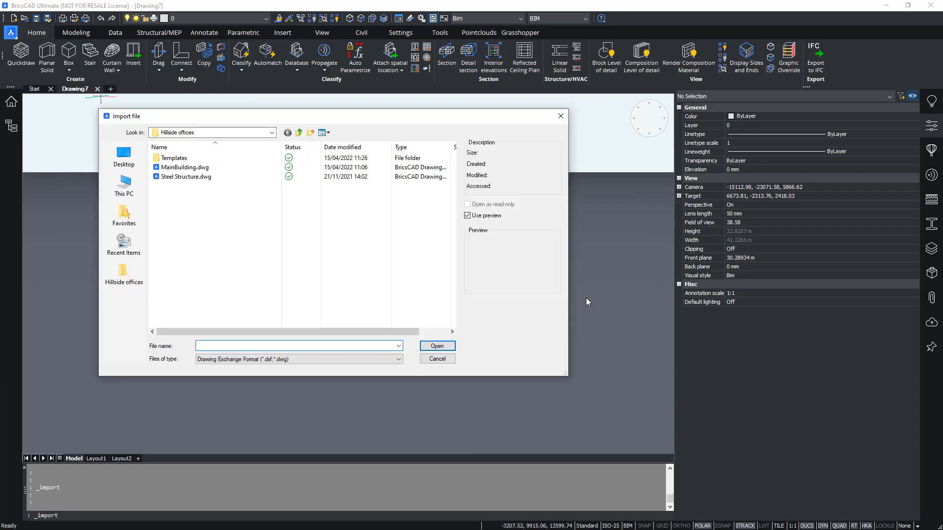
# Import West_Str.ifc from the Starter files folder, showing all file types.
pyautogui.click(298, 133)
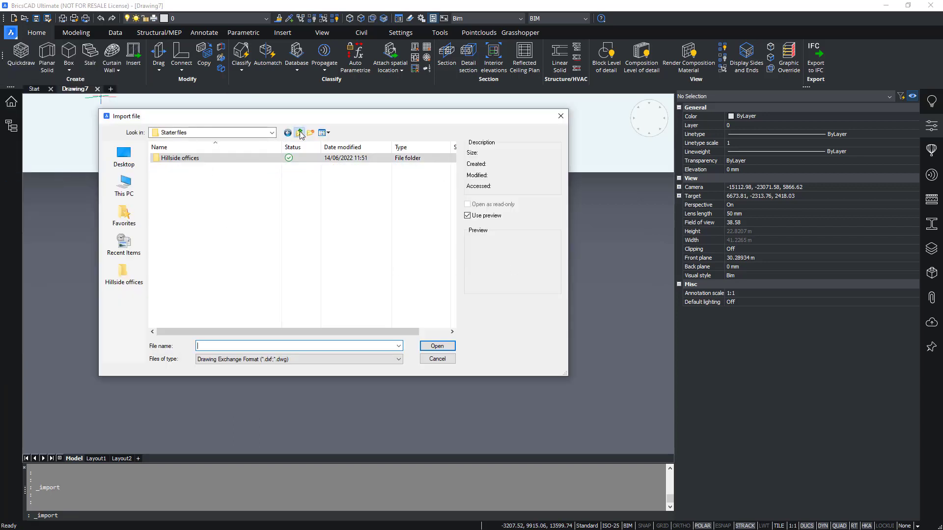
pyautogui.doubleClick(244, 156)
pyautogui.click(250, 361)
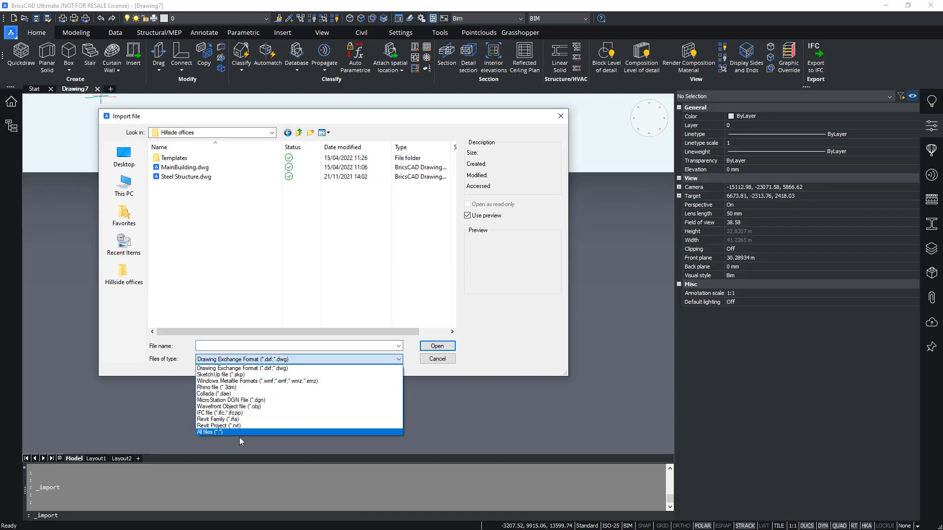
pyautogui.click(239, 437)
pyautogui.click(242, 360)
pyautogui.click(234, 429)
pyautogui.click(300, 133)
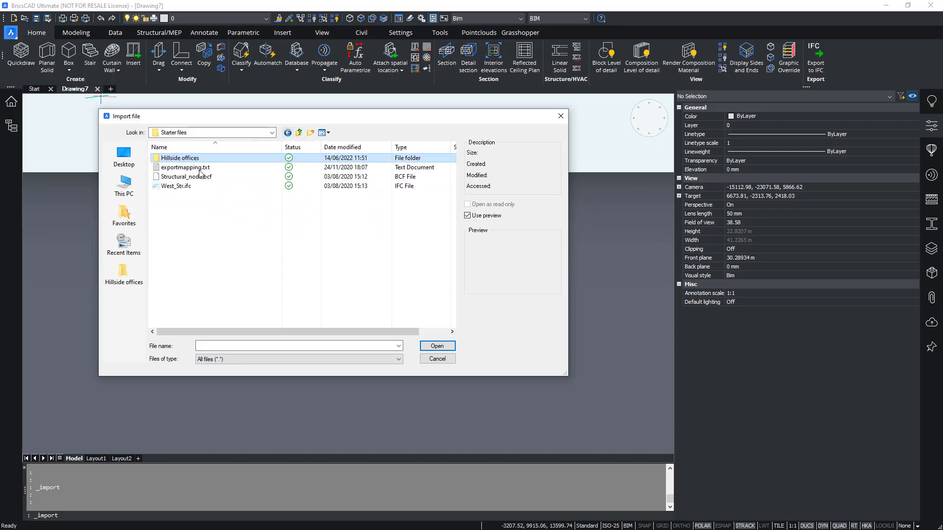
pyautogui.click(178, 185)
pyautogui.click(445, 349)
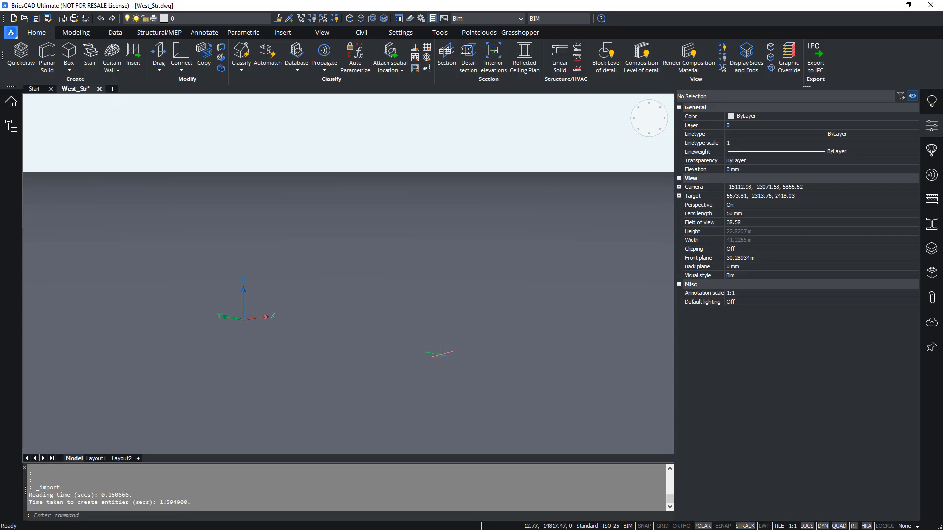
pyautogui.write('zoom')
# Zoom to the West_Str model's extents and show the BIM BCF panel.
pyautogui.press('Return')
pyautogui.write('e')
pyautogui.press('Return')
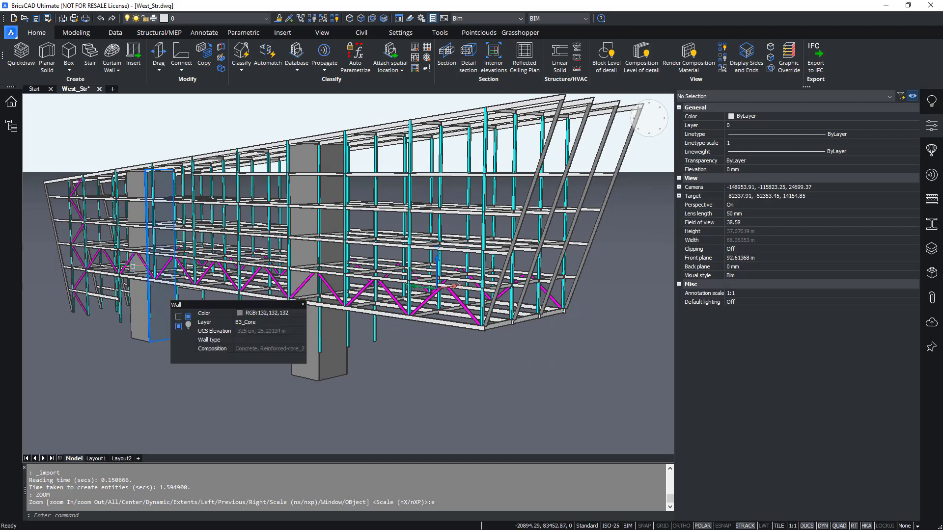
pyautogui.rightClick(16, 182)
pyautogui.moveTo(52, 188)
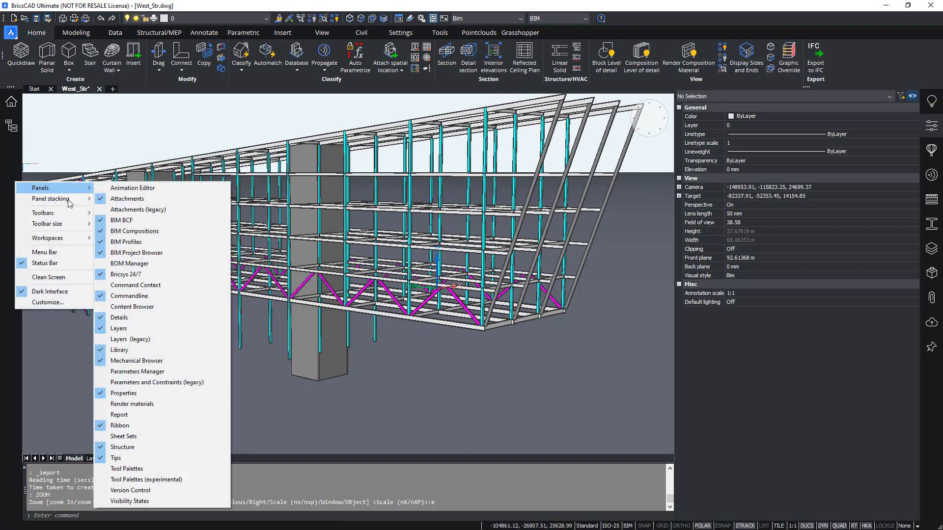
pyautogui.click(144, 219)
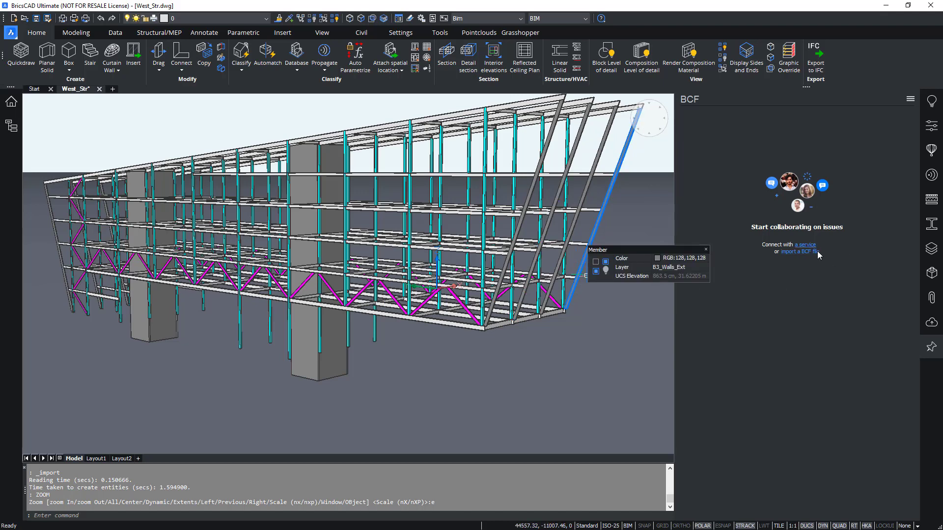
# Import Structural_node.bcf from Desktop > BIM Advanced > 01. Collaboration > Starter files.
pyautogui.click(810, 251)
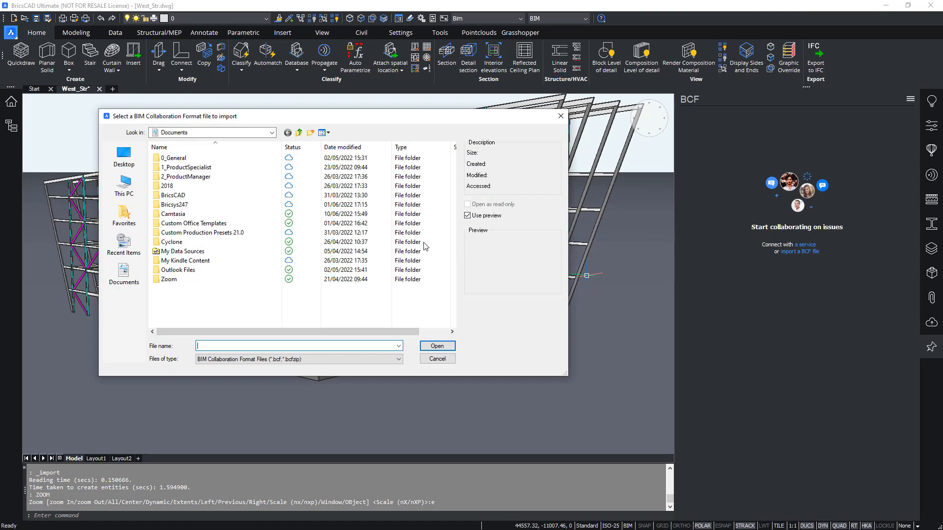
pyautogui.click(118, 160)
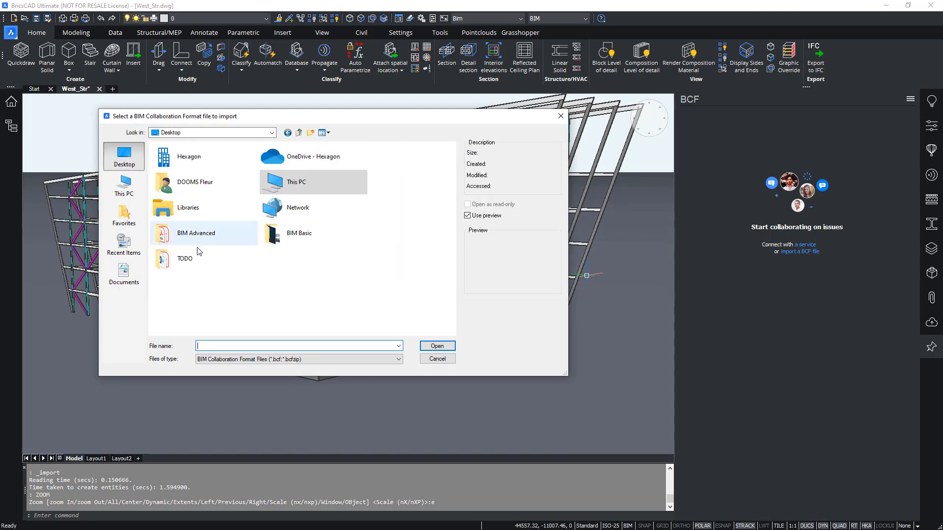
pyautogui.doubleClick(218, 234)
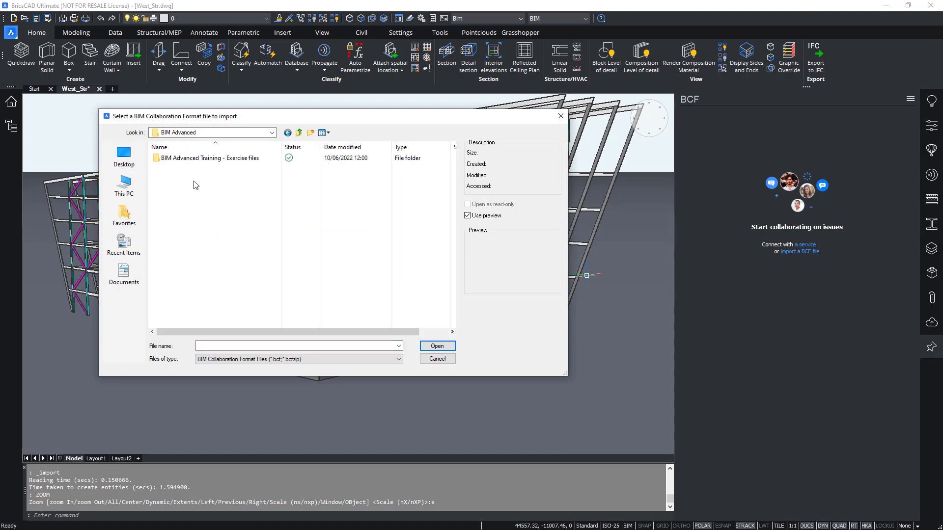
pyautogui.doubleClick(194, 167)
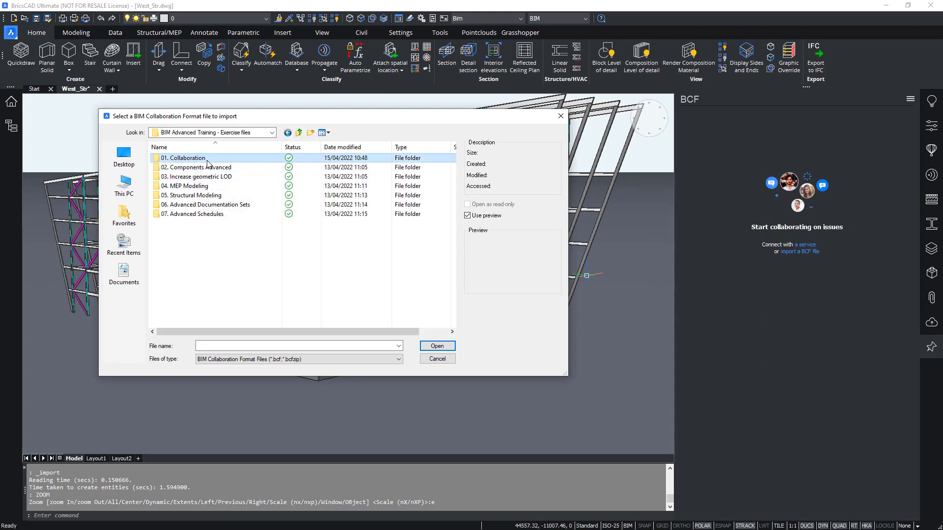
pyautogui.doubleClick(184, 158)
pyautogui.doubleClick(206, 164)
pyautogui.click(192, 167)
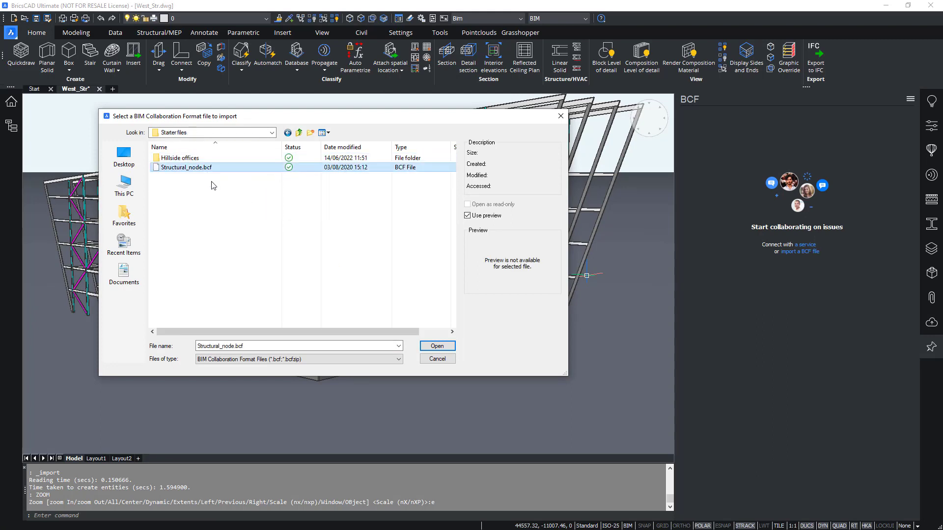
pyautogui.click(440, 347)
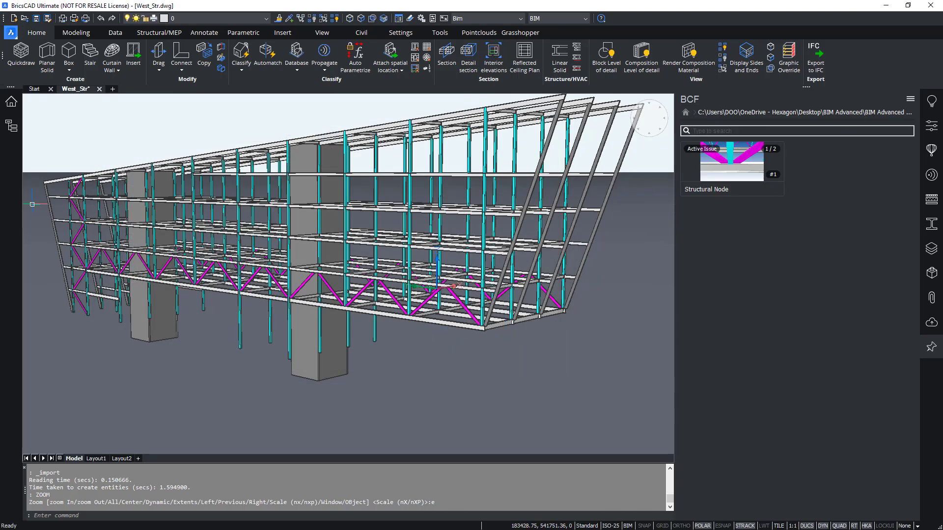
# Open the Structural Node issue and apply its viewpoint to zoom onto the braced node.
pyautogui.moveTo(737, 171)
pyautogui.click(741, 175)
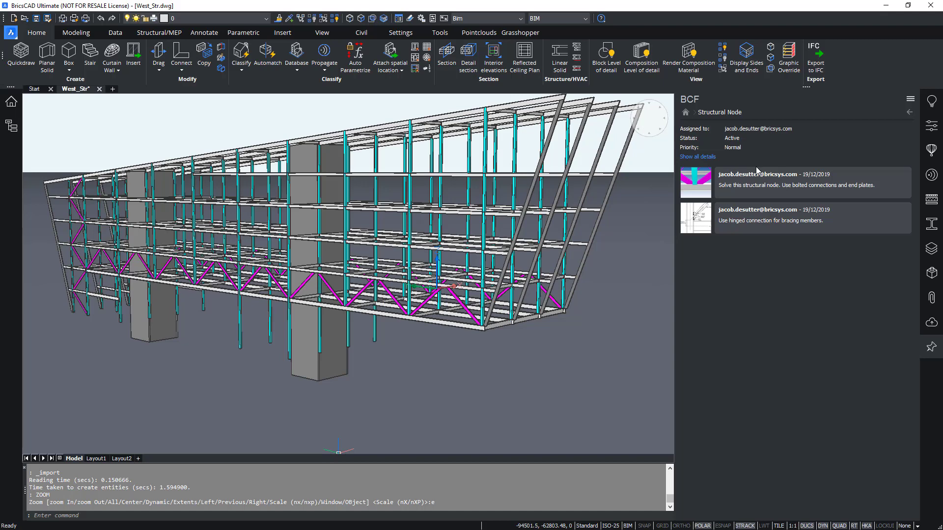
pyautogui.click(696, 182)
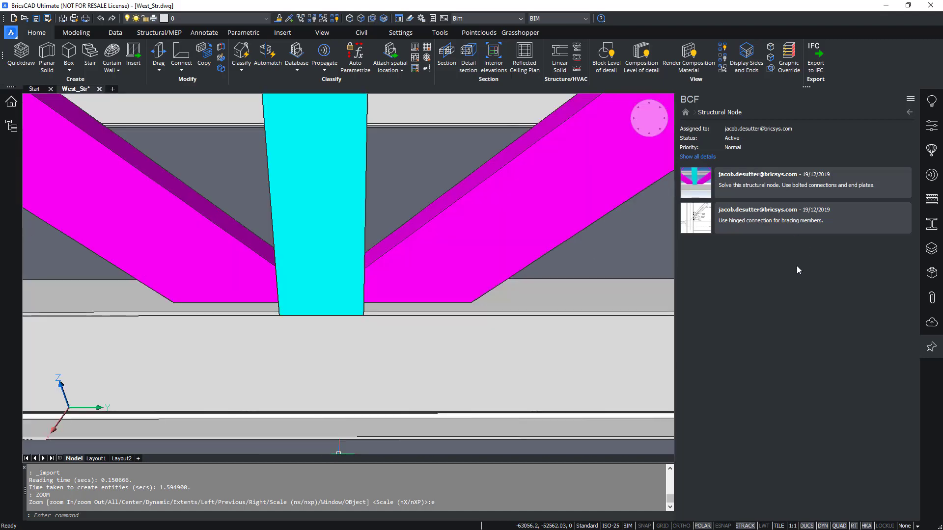